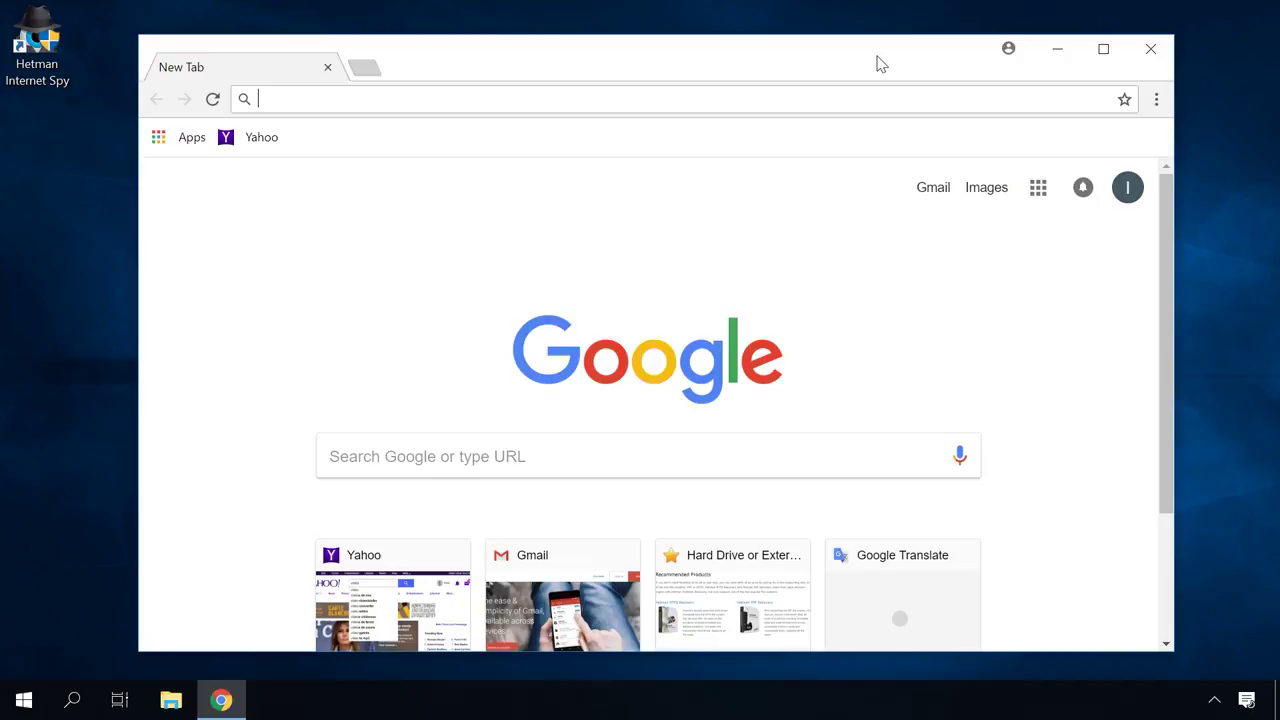
# - Open Chrome's full browsing History page from the main menu
pyautogui.click(1156, 99)
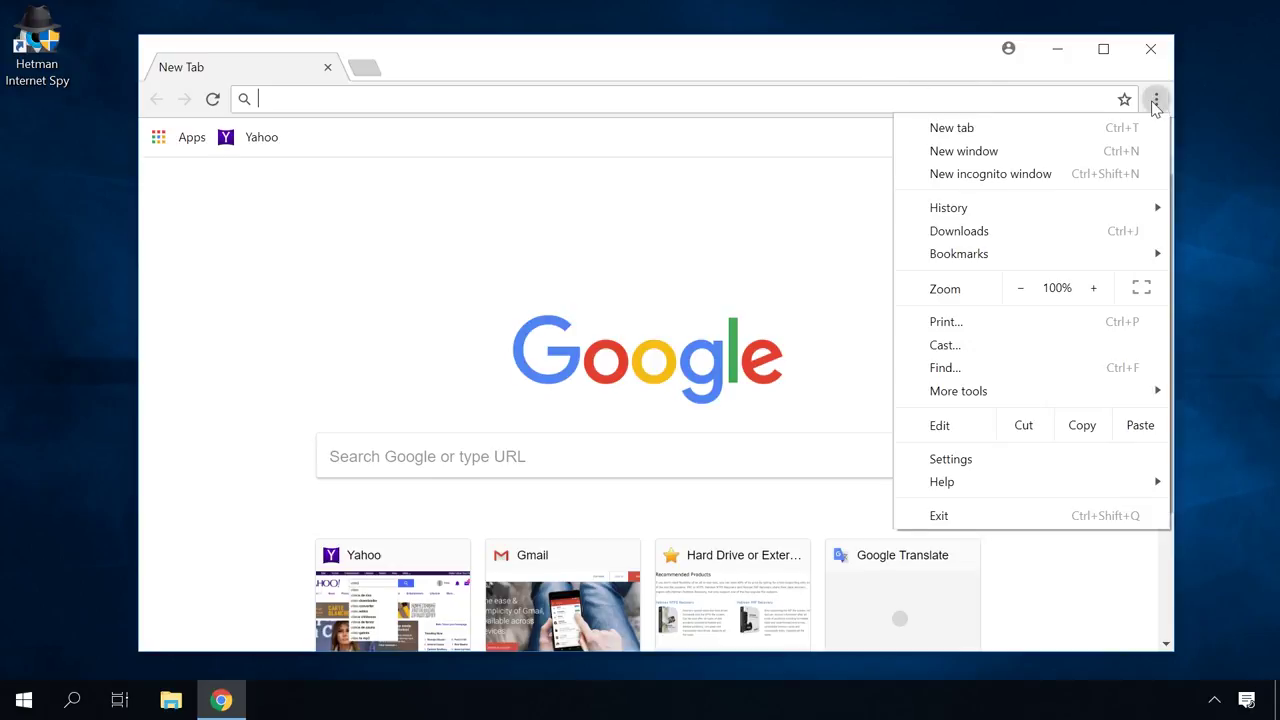
pyautogui.moveTo(971, 212)
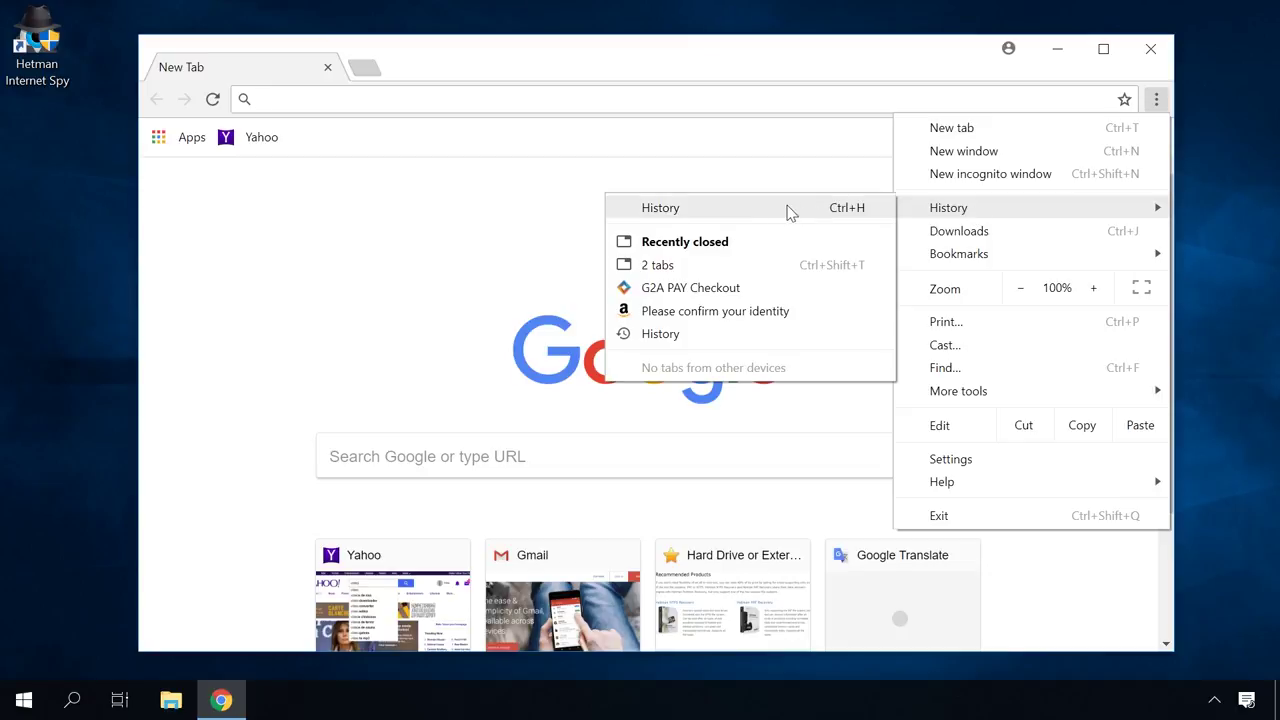
pyautogui.click(770, 209)
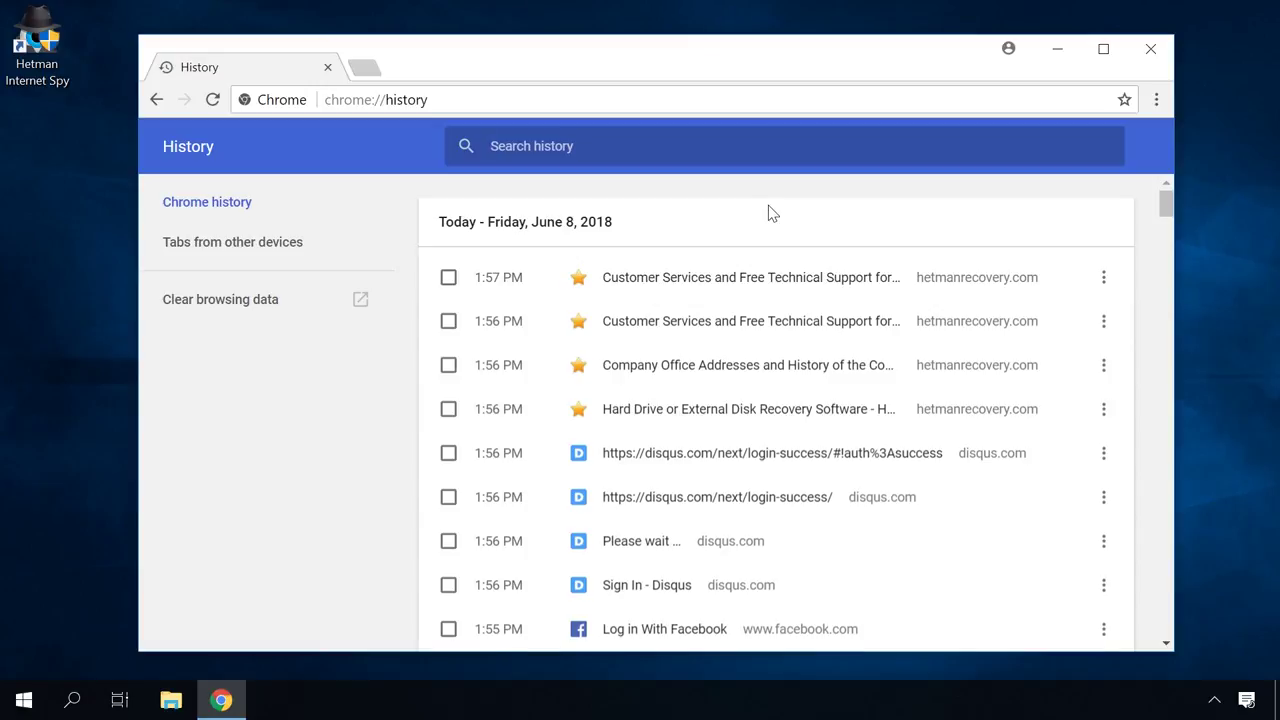
# - Scroll down through the entire chrome://history list of visited pages
pyautogui.scroll(-1, 768, 208)
pyautogui.scroll(-1, 768, 207)
pyautogui.scroll(-1, 770, 212)
pyautogui.scroll(-1, 770, 210)
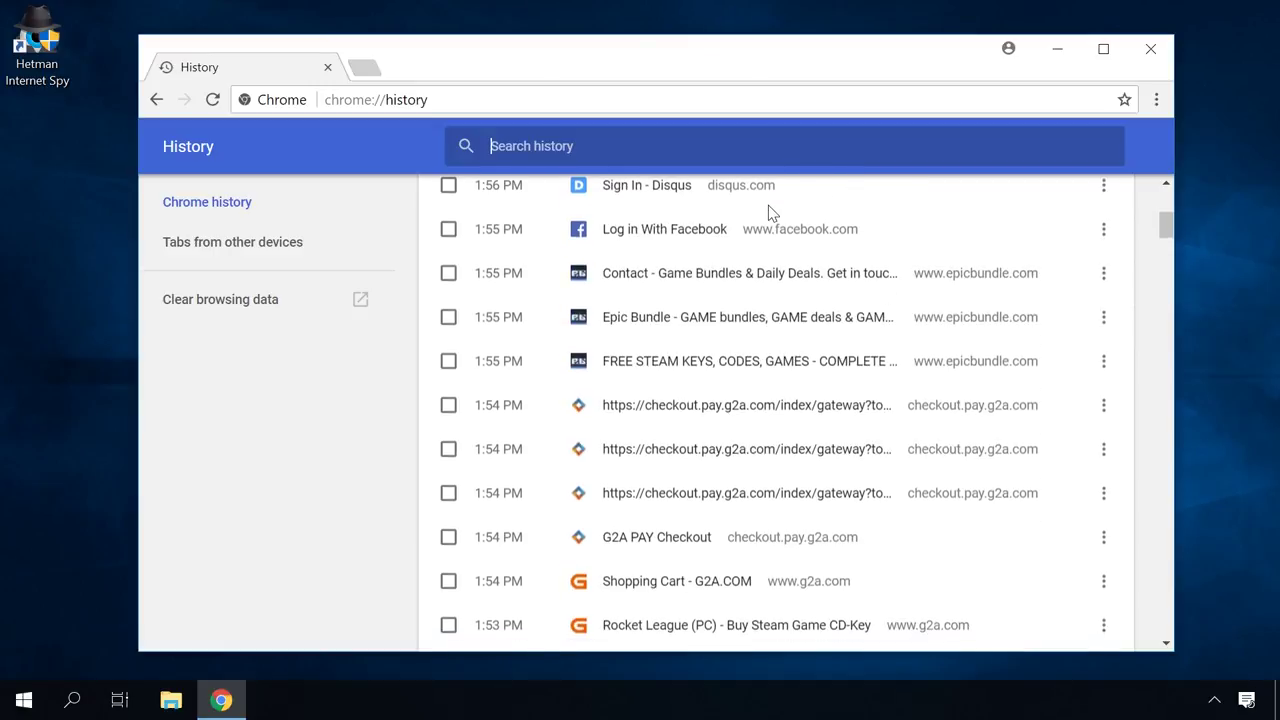
pyautogui.scroll(-1, 768, 205)
pyautogui.scroll(-1, 770, 210)
pyautogui.scroll(-1, 770, 212)
pyautogui.scroll(-1, 768, 205)
pyautogui.scroll(-2, 768, 205)
pyautogui.scroll(-1, 768, 205)
pyautogui.scroll(-2, 768, 205)
pyautogui.scroll(-3, 770, 212)
pyautogui.scroll(-3, 769, 210)
pyautogui.scroll(-5, 770, 212)
pyautogui.scroll(-6, 768, 205)
pyautogui.scroll(-4, 768, 205)
pyautogui.scroll(-4, 768, 205)
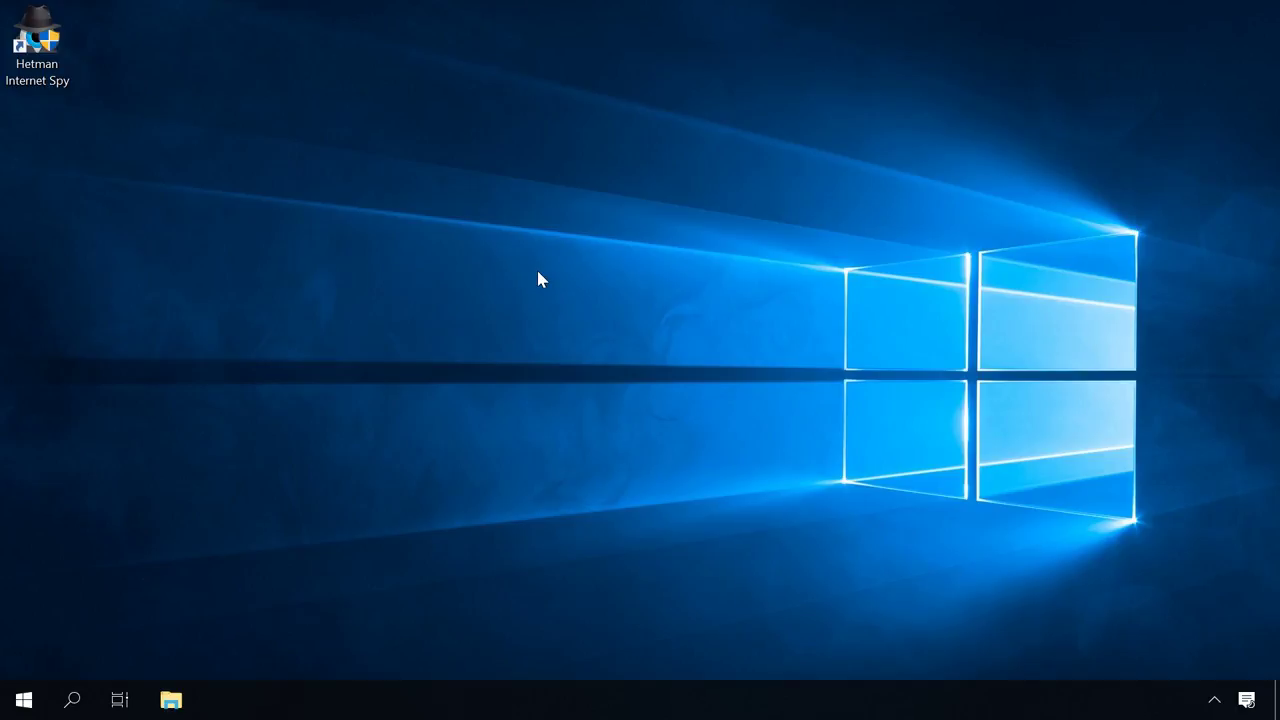
# - Launch Hetman Internet Spy and run System analysis to list the four user accounts
pyautogui.doubleClick(44, 52)
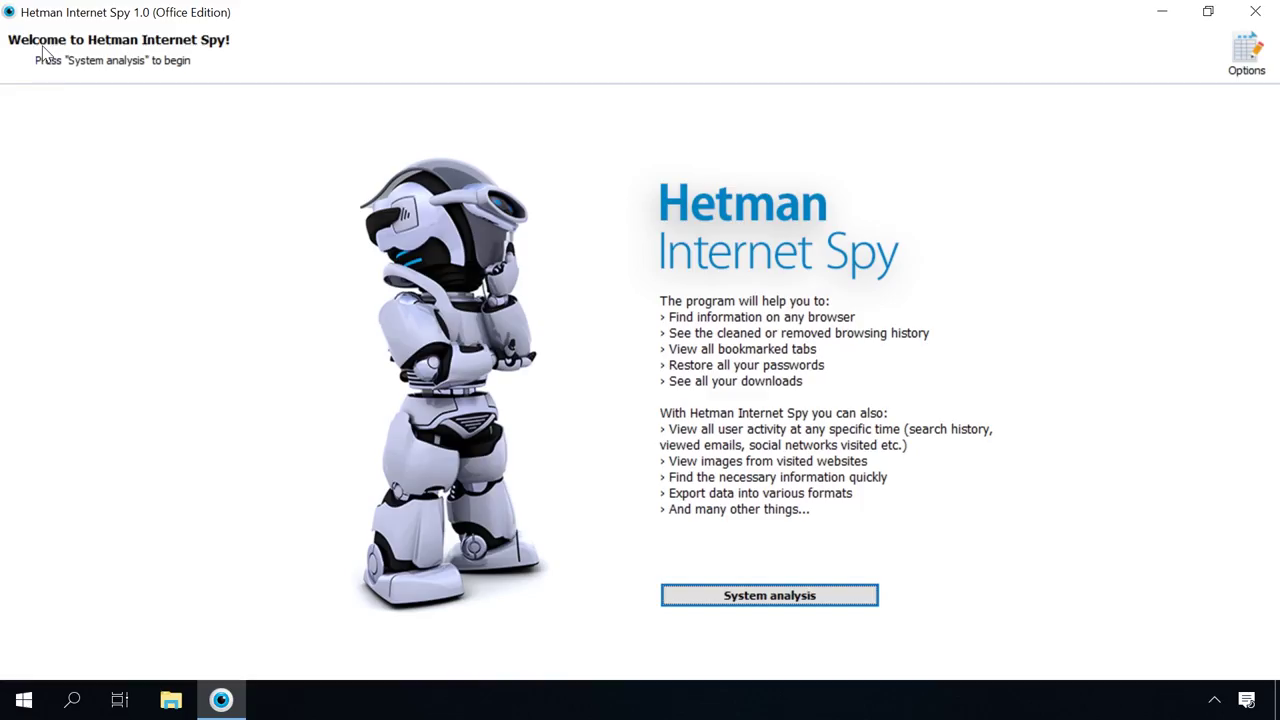
pyautogui.click(769, 596)
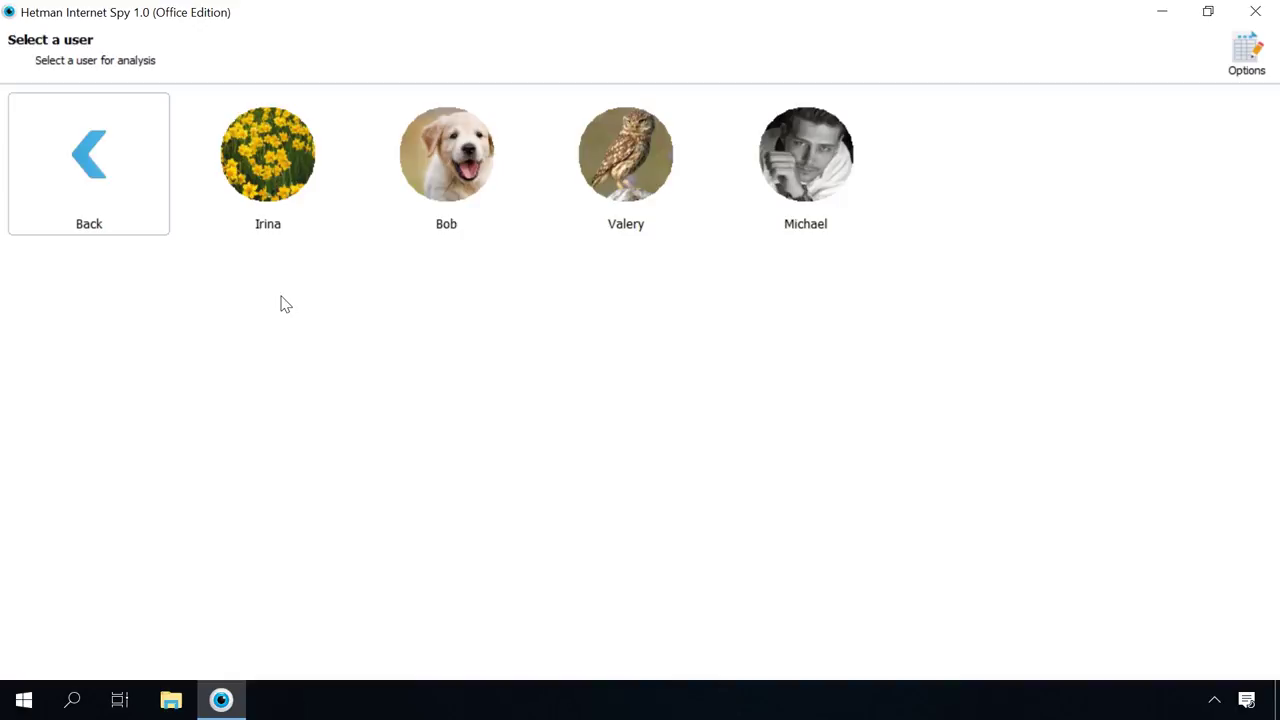
# - Pick the first user account and analyse its Google Chrome data, listing 464 visits
pyautogui.click(268, 170)
pyautogui.click(277, 172)
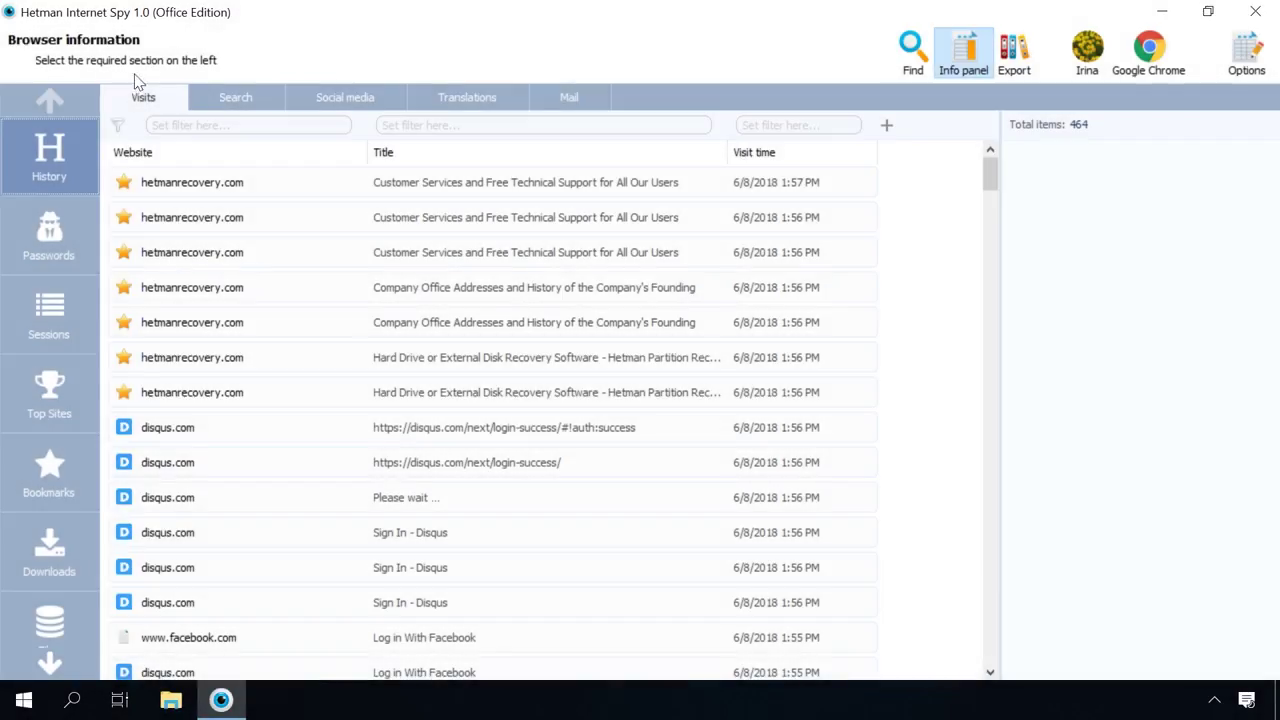
# - Select the amazon.com 'Please confirm your identity' visit: Form submit, 2 visits, 4 sec
pyautogui.click(49, 662)
pyautogui.click(48, 97)
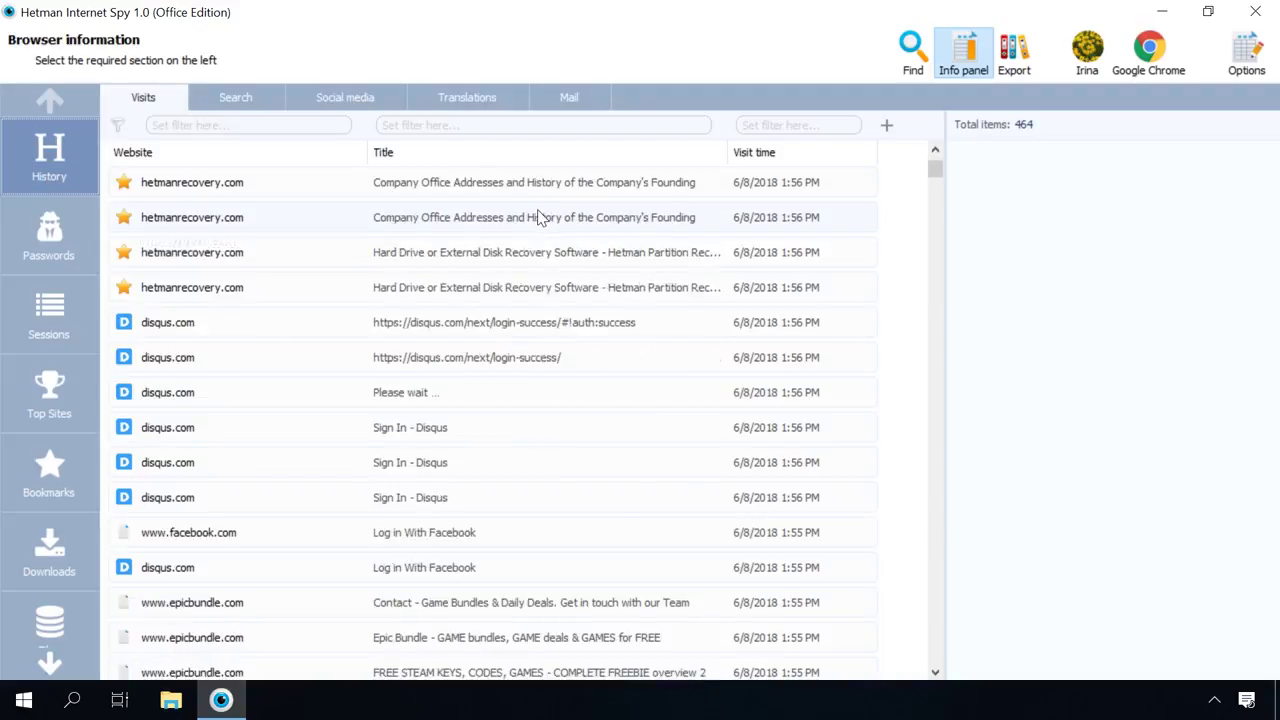
pyautogui.scroll(-3, 538, 218)
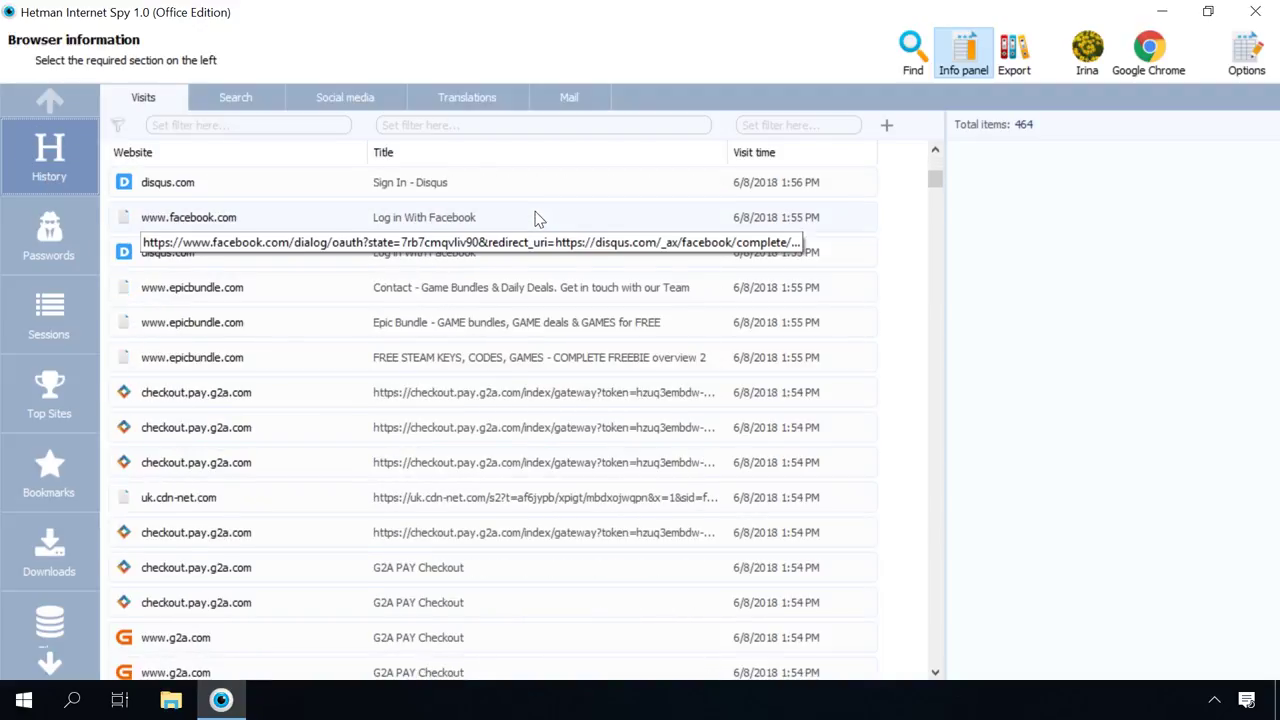
pyautogui.scroll(-6, 538, 218)
pyautogui.scroll(-3, 533, 220)
pyautogui.click(283, 360)
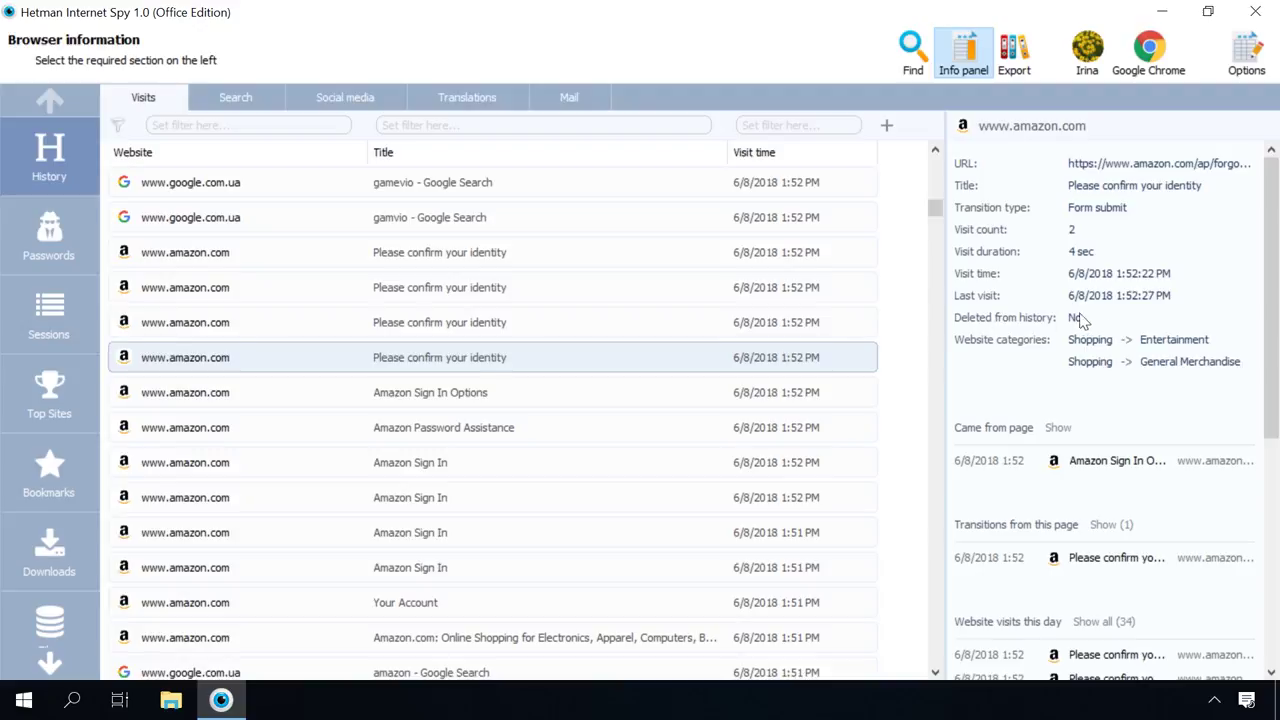
# - Filter visits to the Adult category (7 results), then clear the filter to show all 464
pyautogui.click(887, 129)
pyautogui.click(930, 160)
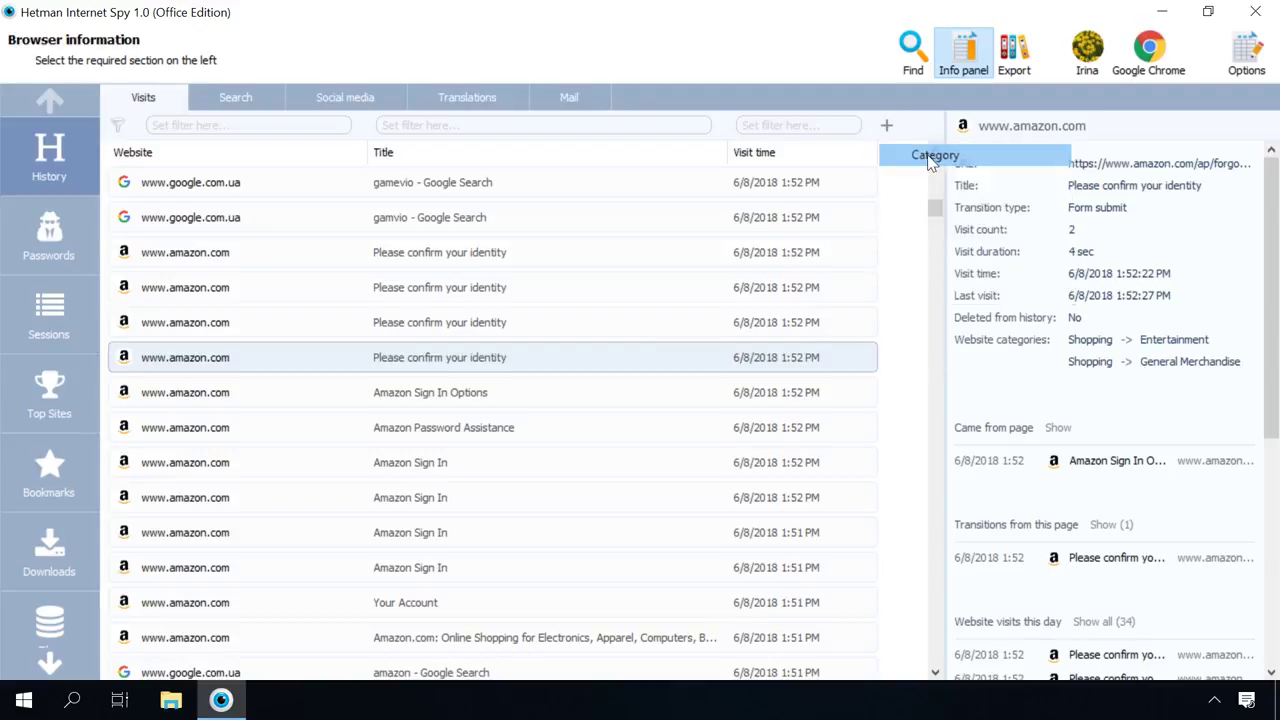
pyautogui.click(918, 201)
pyautogui.click(1186, 530)
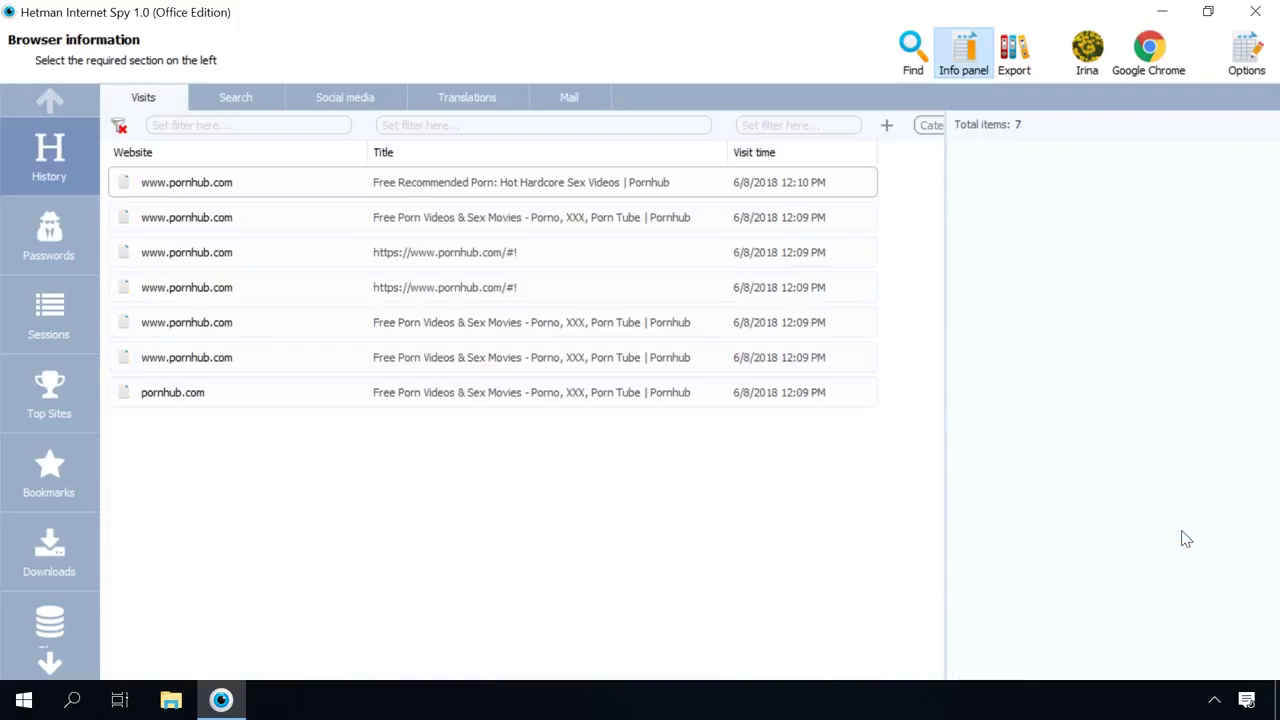
pyautogui.click(118, 128)
# - Open an amazon.com visit's URL in Edge via Open URL, then minimize Edge
pyautogui.scroll(-3, 420, 326)
pyautogui.scroll(-8, 420, 326)
pyautogui.scroll(-5, 420, 326)
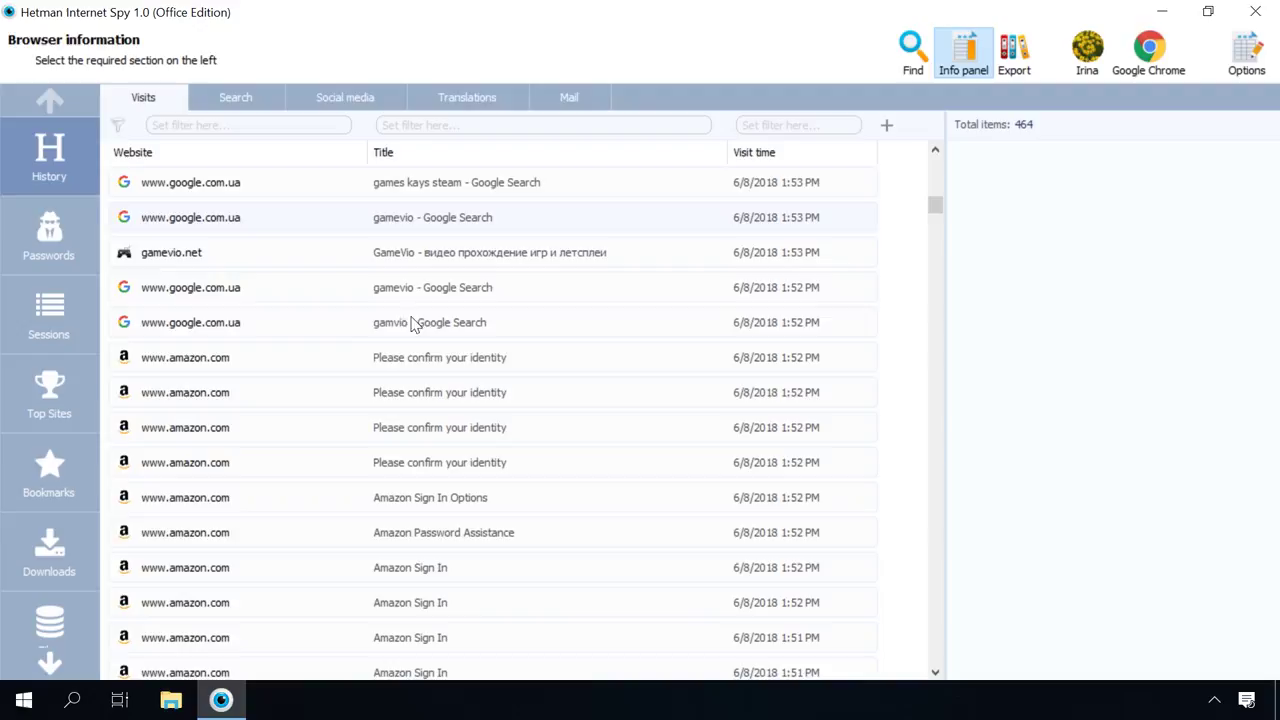
pyautogui.rightClick(219, 361)
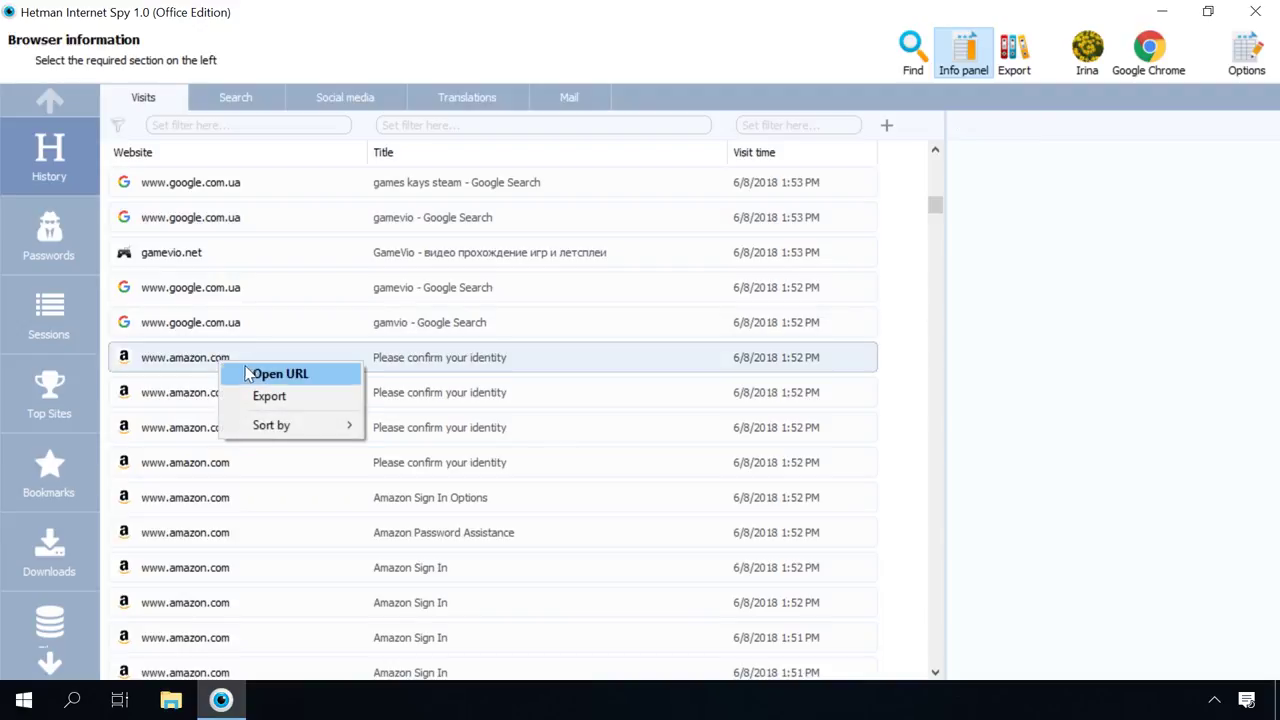
pyautogui.click(259, 375)
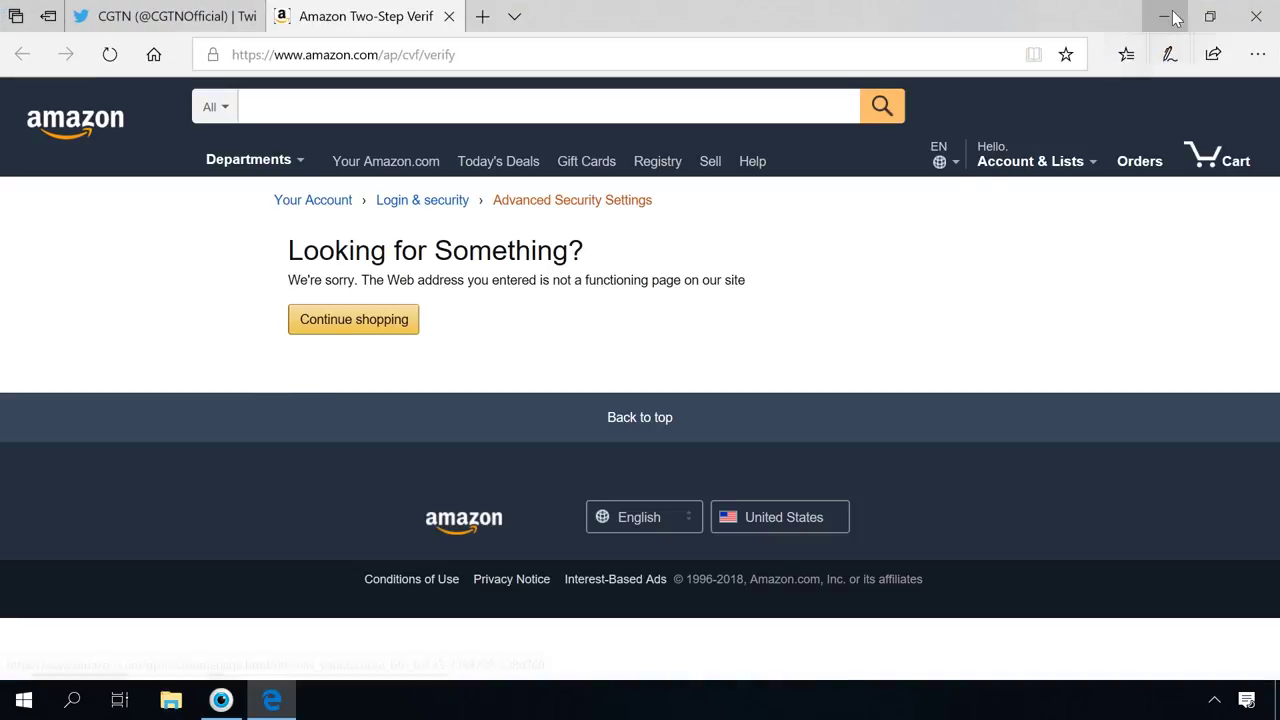
pyautogui.click(1170, 16)
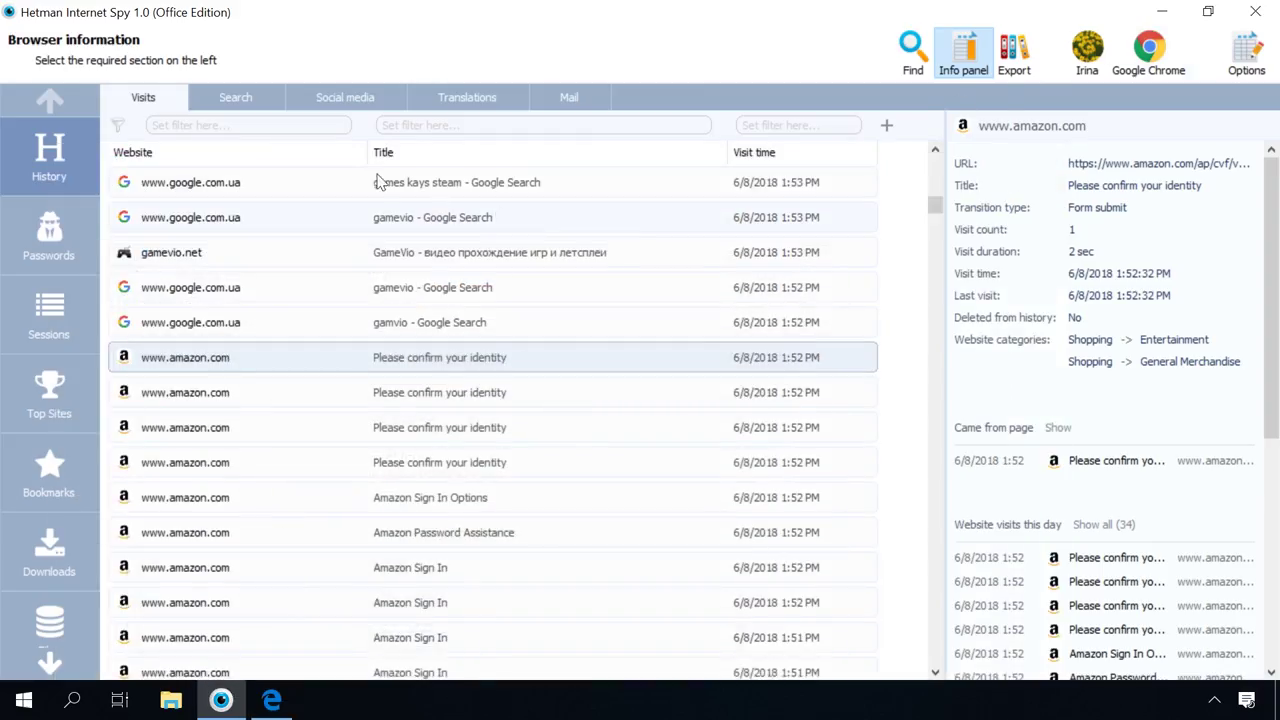
# - List the 41 search phrases and select the Yahoo 'create website' search from 12:17:12 PM
pyautogui.click(231, 98)
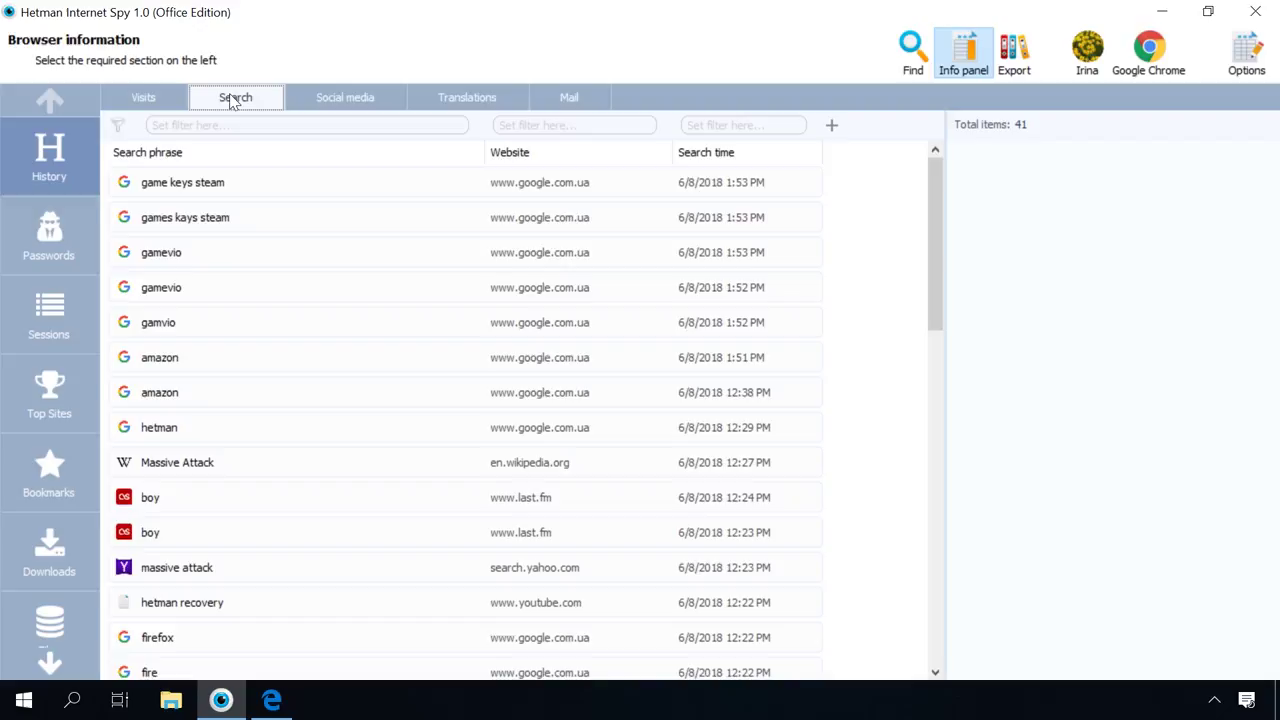
pyautogui.scroll(-2, 292, 260)
pyautogui.scroll(-3, 292, 260)
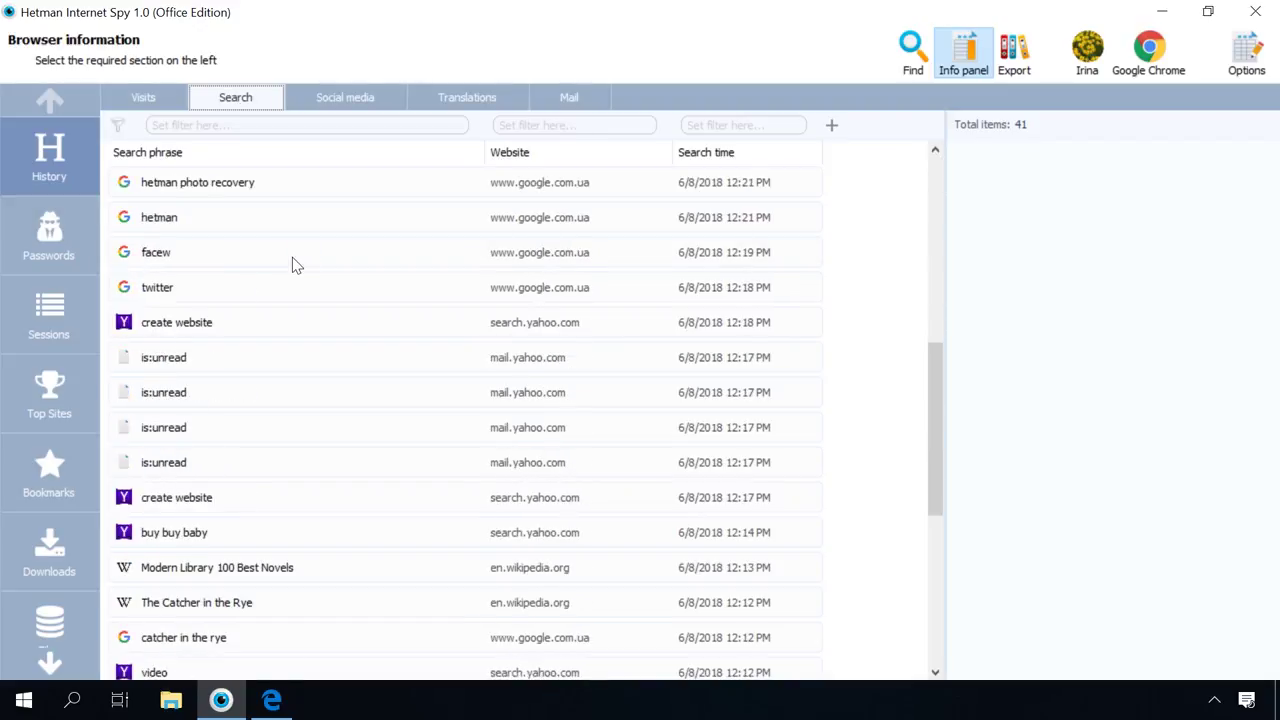
pyautogui.scroll(-4, 292, 258)
pyautogui.scroll(4, 296, 263)
pyautogui.scroll(-1, 292, 262)
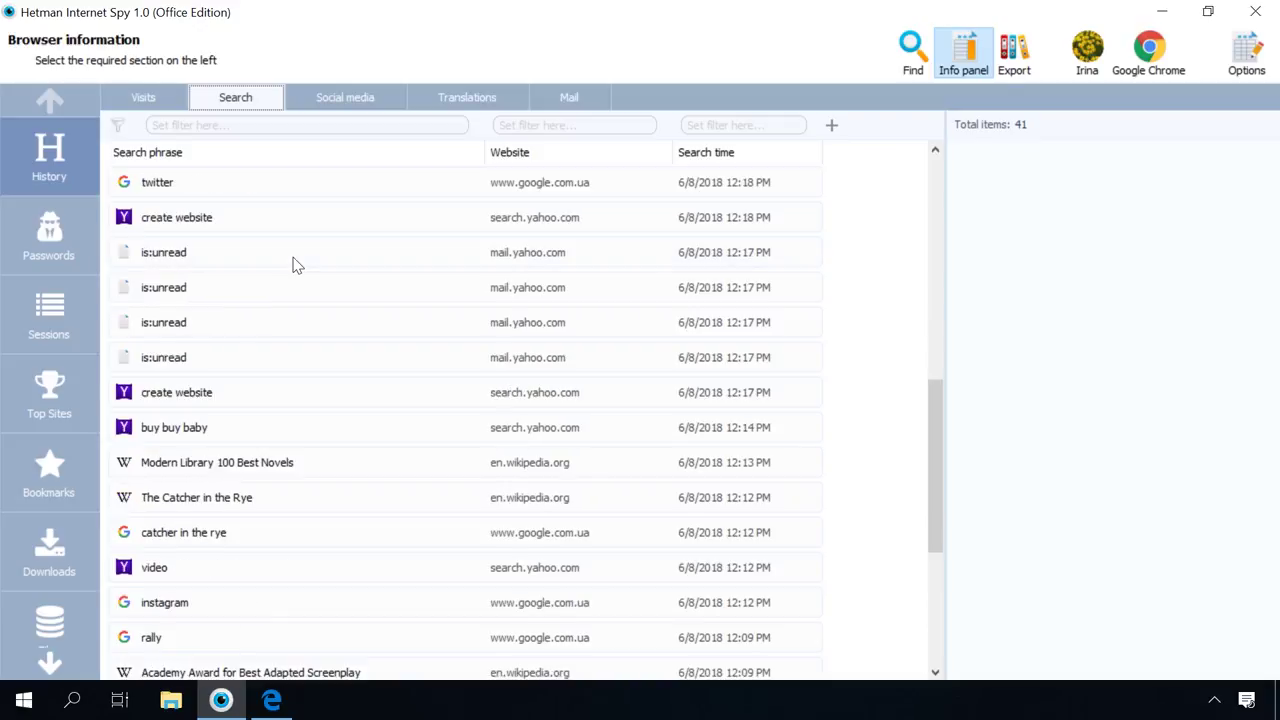
pyautogui.click(183, 398)
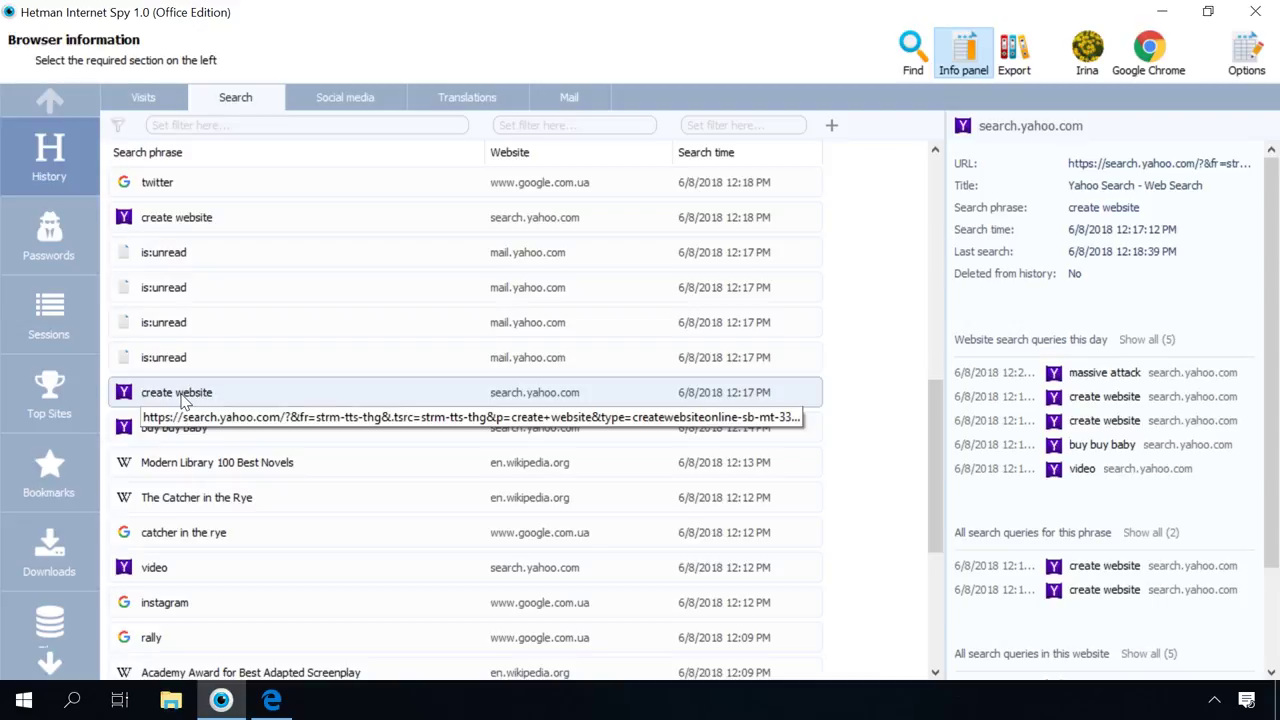
# - Inspect the Hetman Recovery YouTube and facebook.com Home visits, then list 12 translations and resize the Text column
pyautogui.click(333, 104)
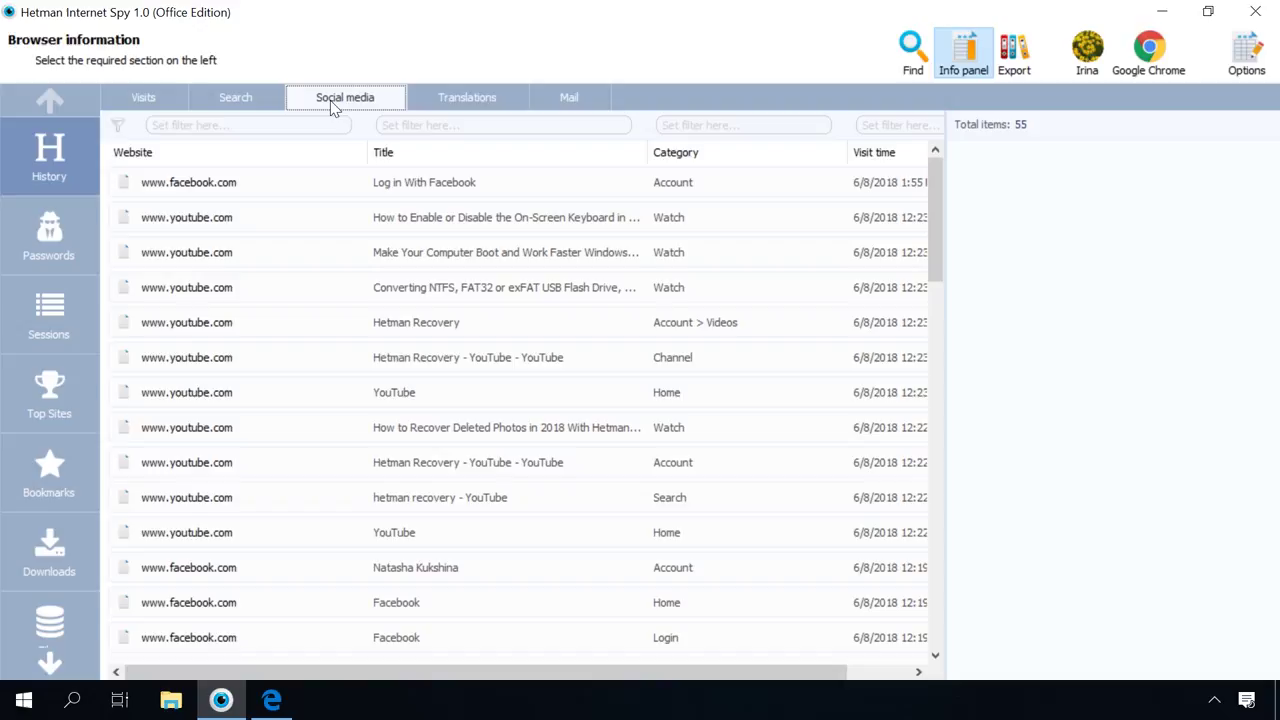
pyautogui.scroll(-7, 370, 180)
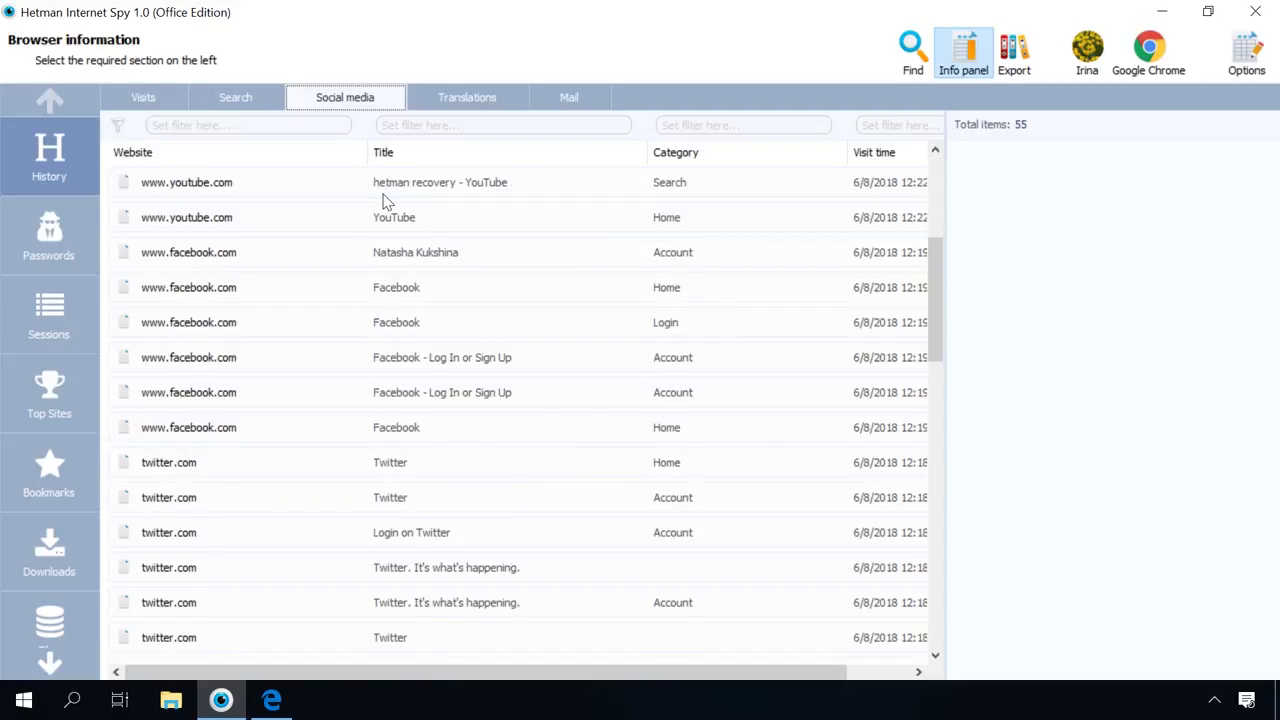
pyautogui.scroll(-6, 387, 200)
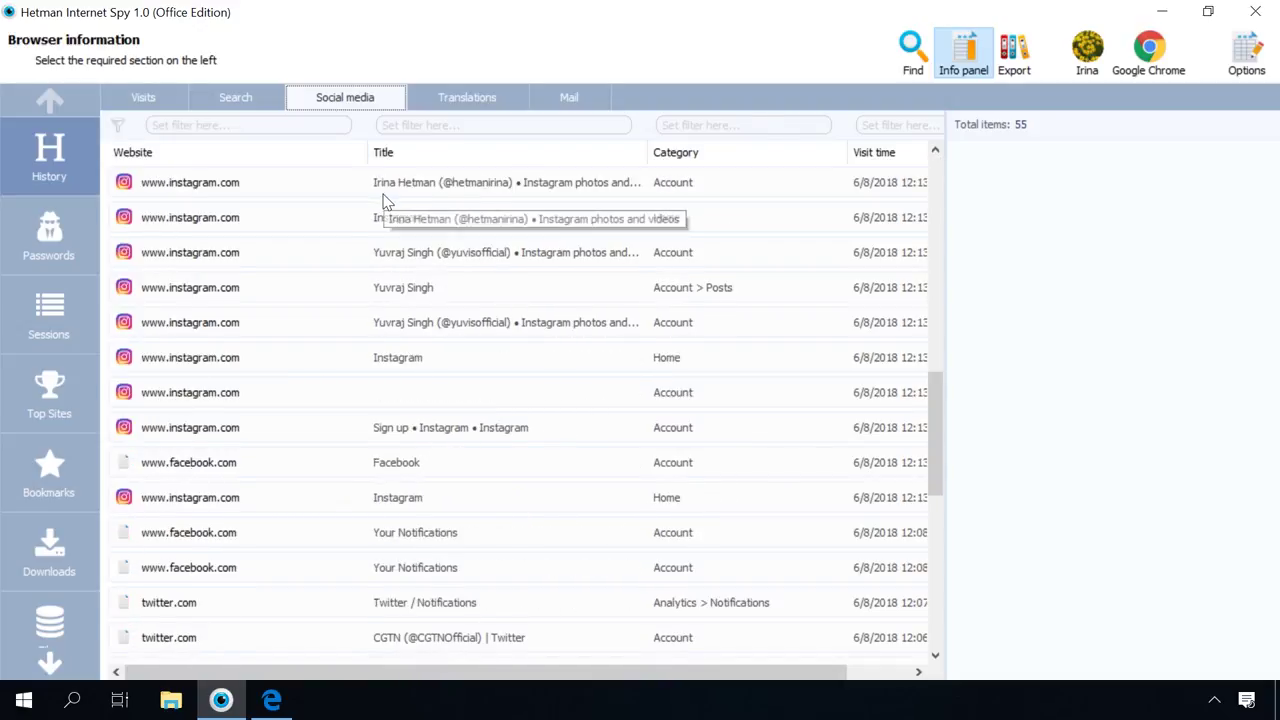
pyautogui.scroll(-2, 387, 200)
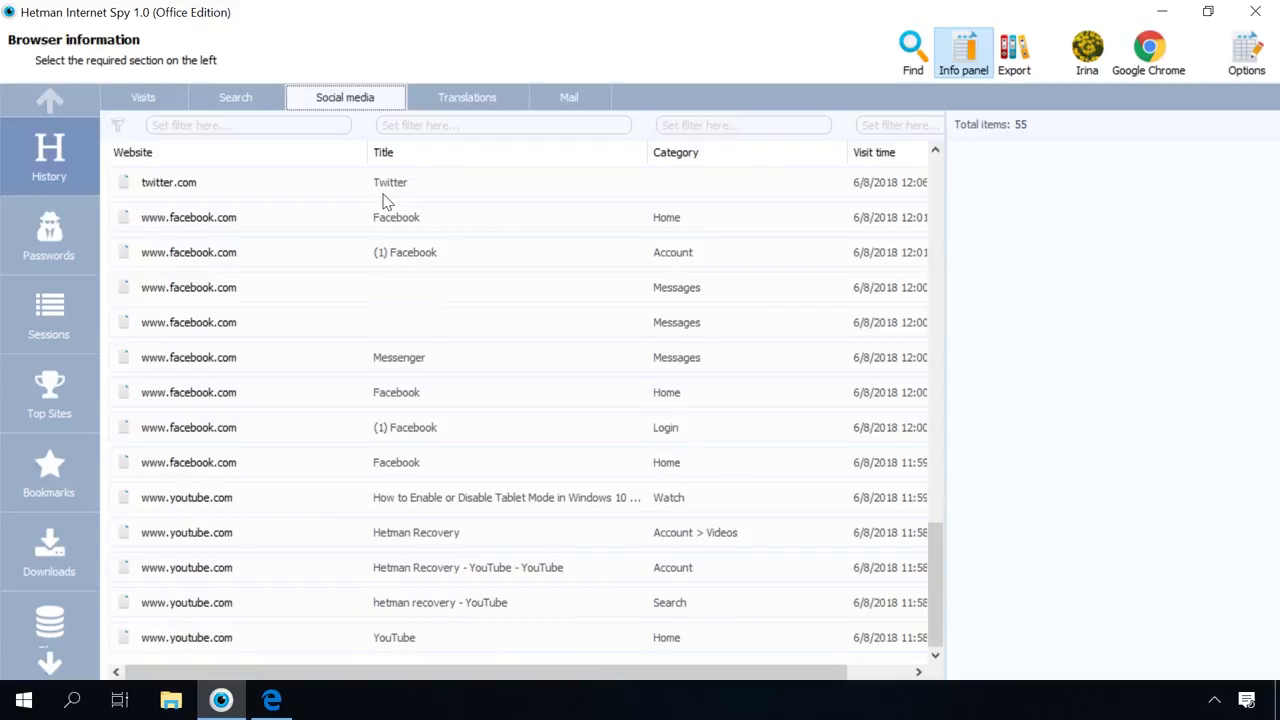
pyautogui.click(372, 530)
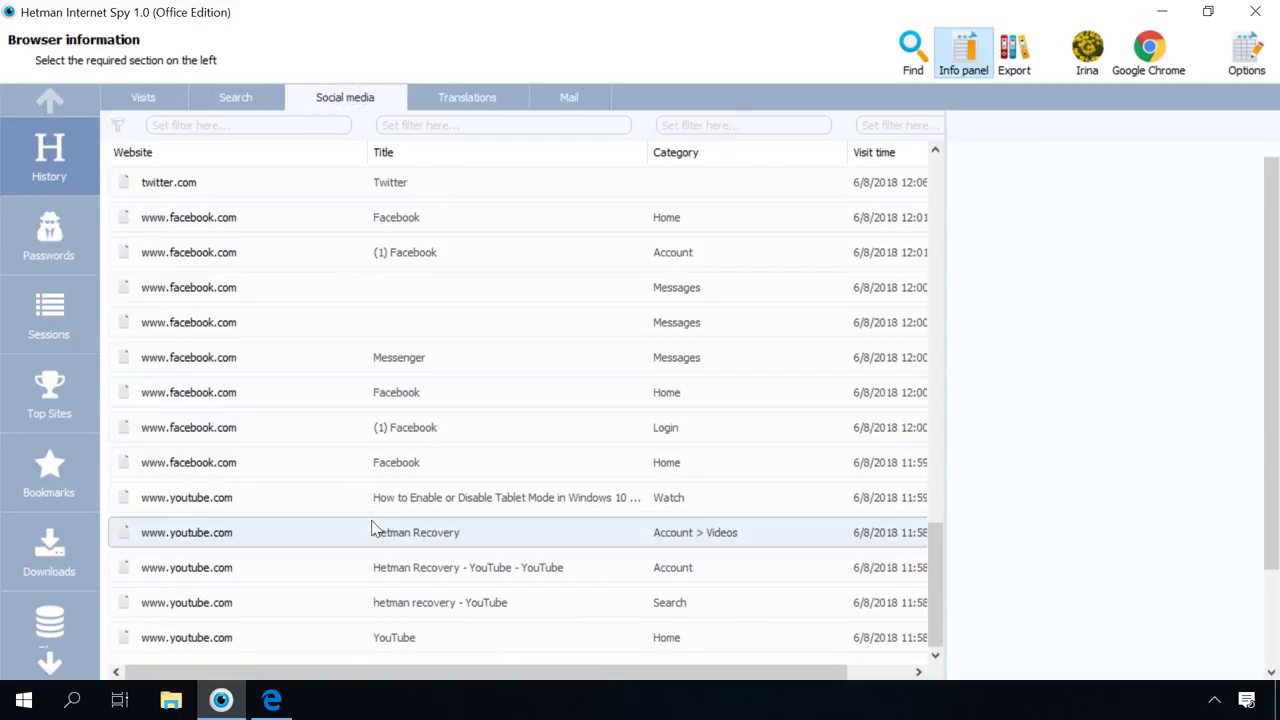
pyautogui.scroll(1, 393, 462)
pyautogui.click(412, 322)
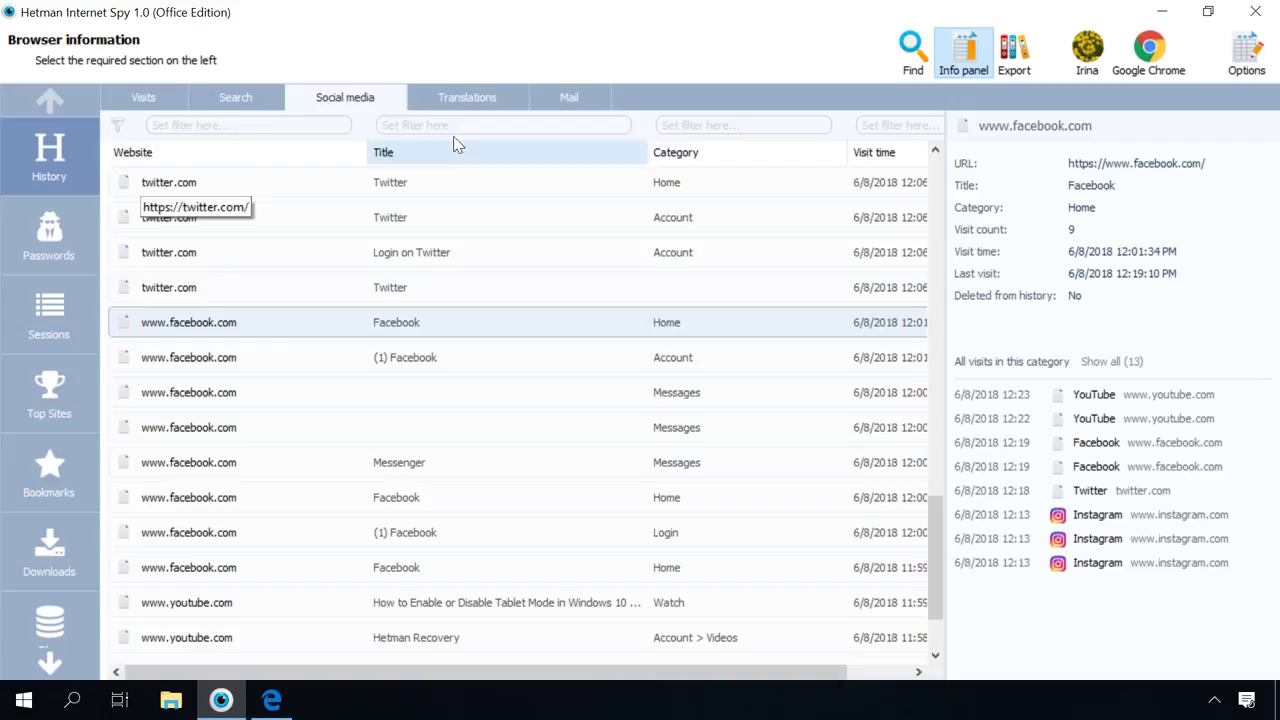
pyautogui.click(466, 100)
pyautogui.moveTo(584, 152); pyautogui.dragTo(421, 158)
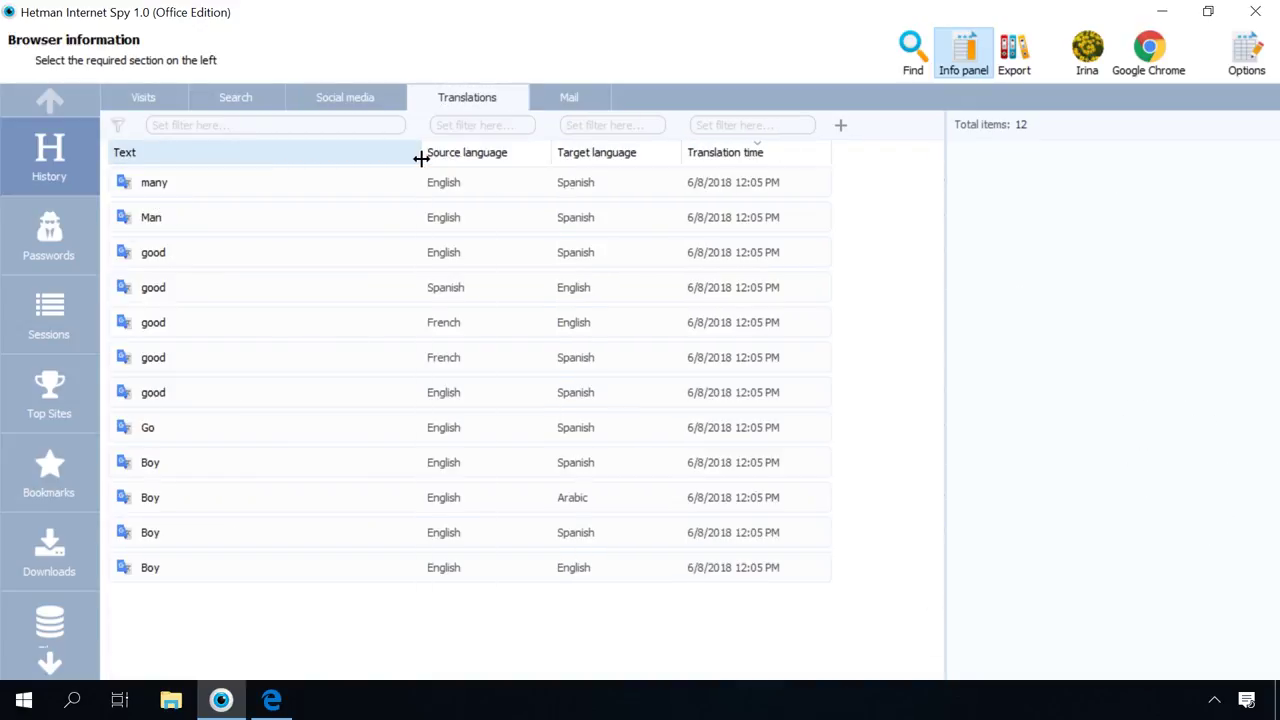
# - Inspect the 'good' translation and the Yahoo sign-in and setupvpn credentials emails, then return to Visits
pyautogui.click(475, 282)
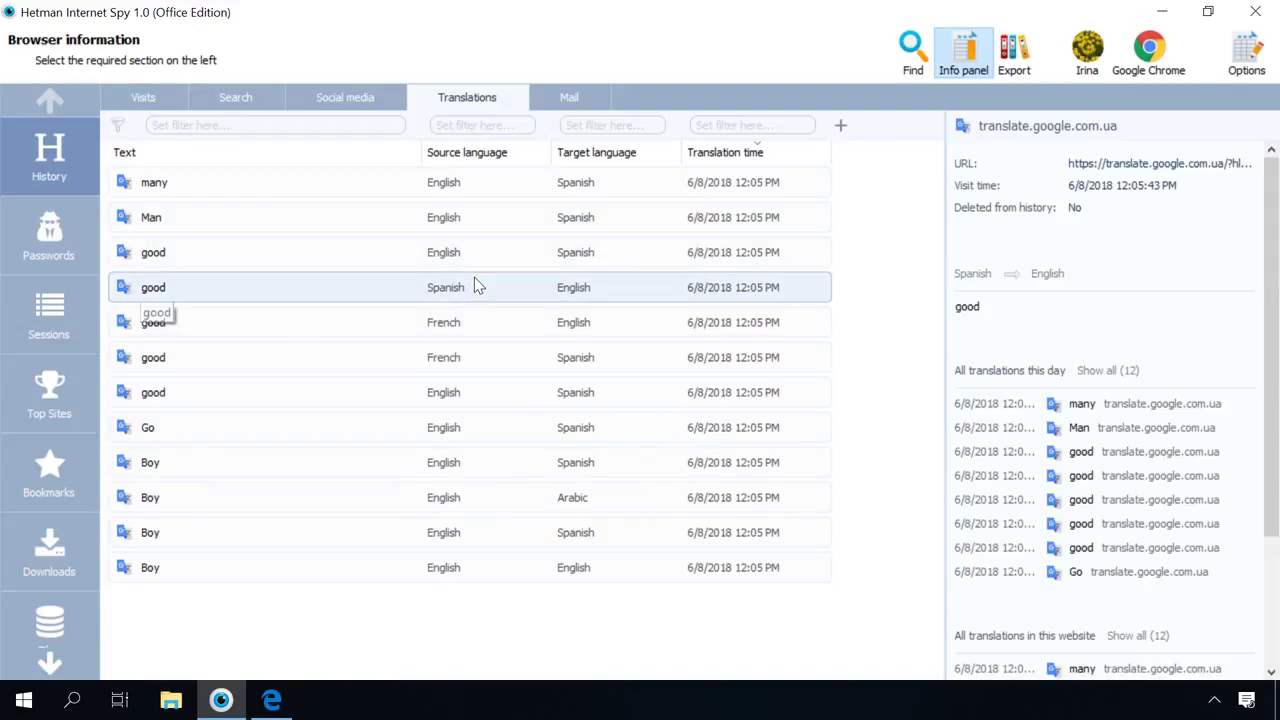
pyautogui.click(571, 103)
pyautogui.click(350, 259)
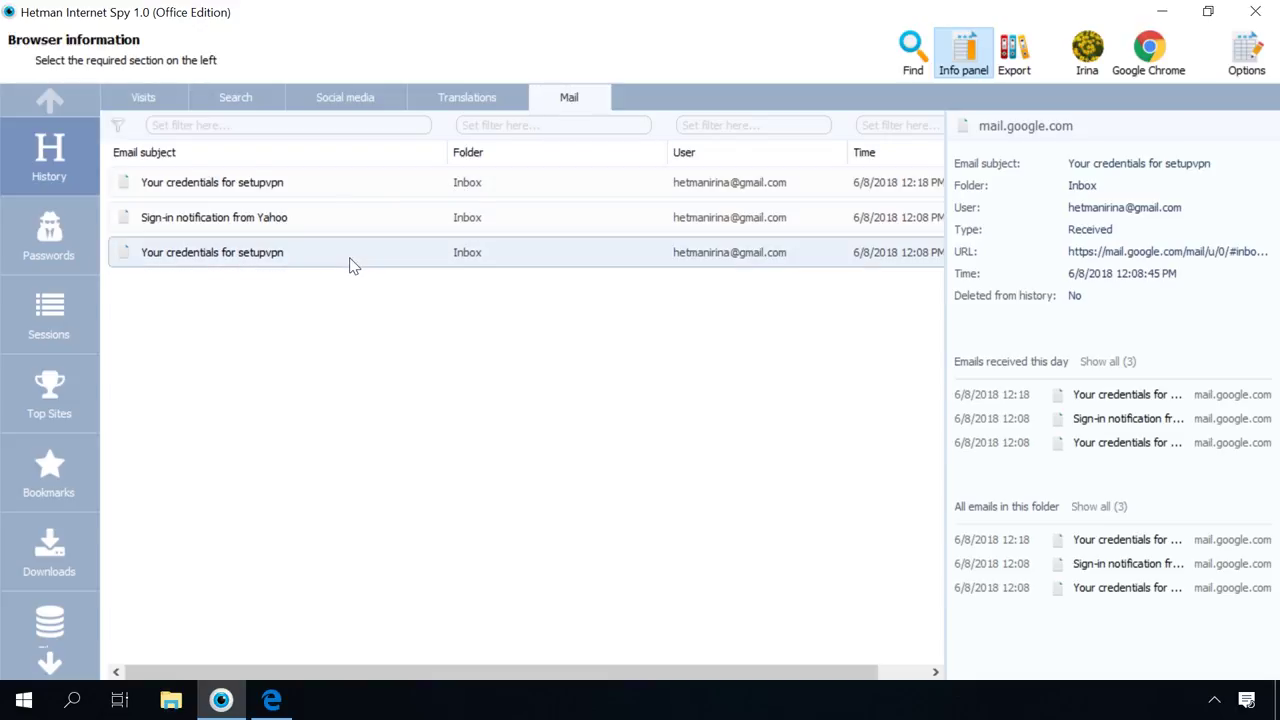
pyautogui.moveTo(668, 146); pyautogui.dragTo(598, 147)
pyautogui.click(470, 218)
pyautogui.click(353, 190)
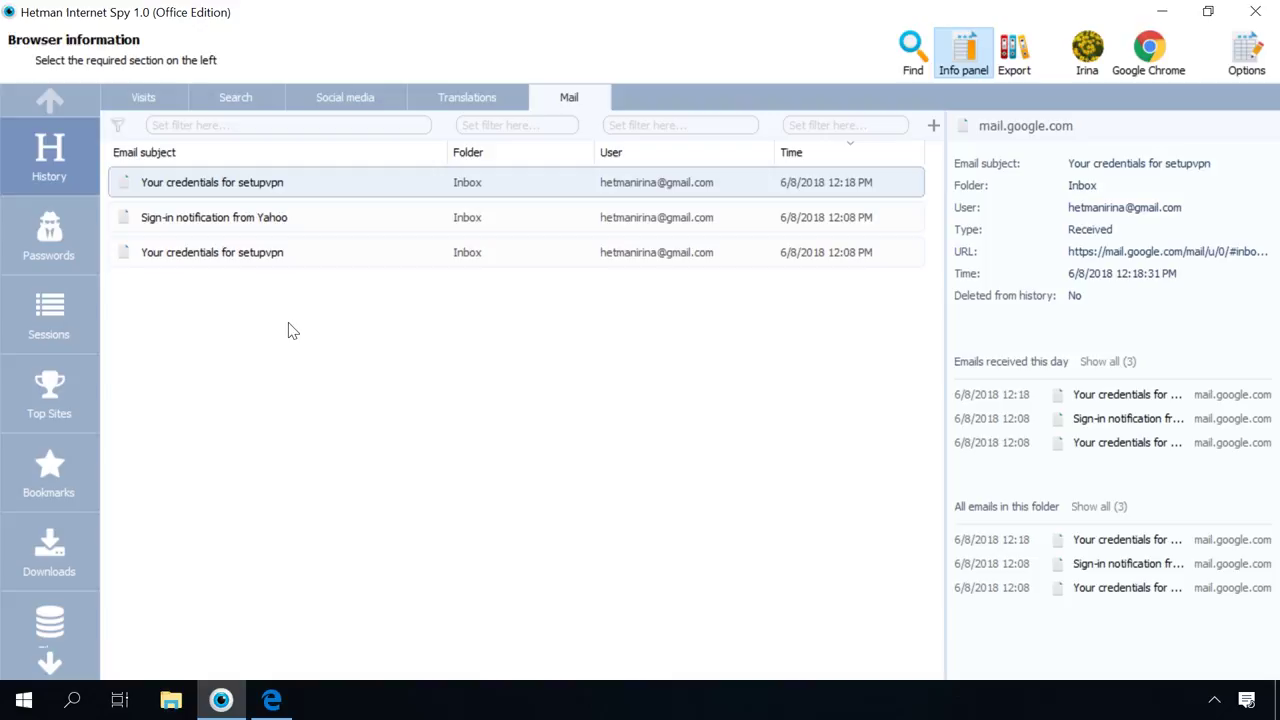
pyautogui.click(138, 102)
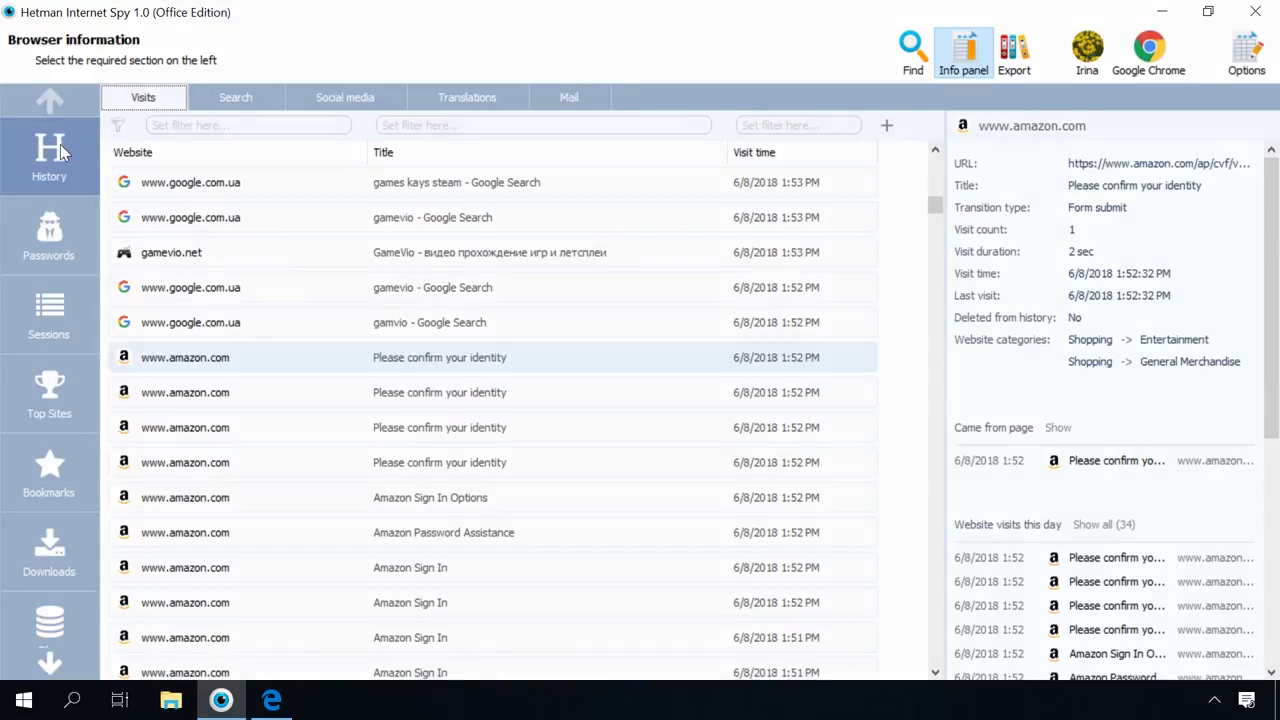
pyautogui.click(30, 235)
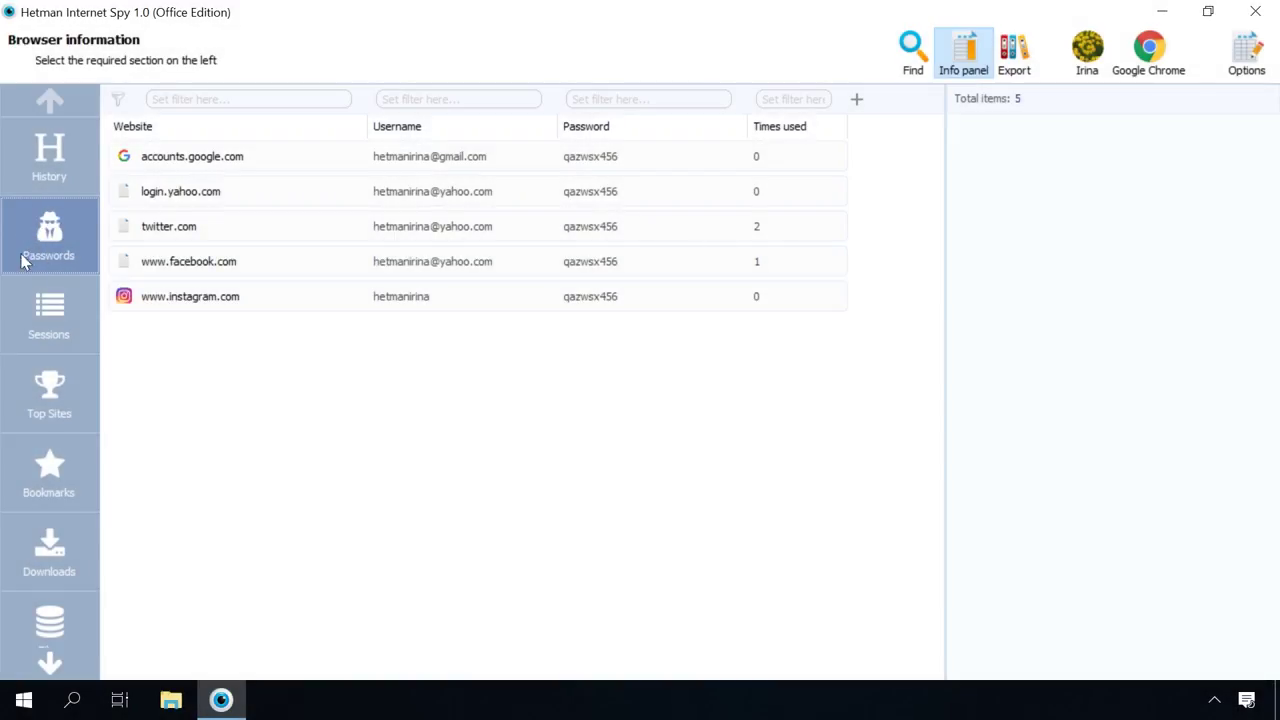
pyautogui.click(218, 163)
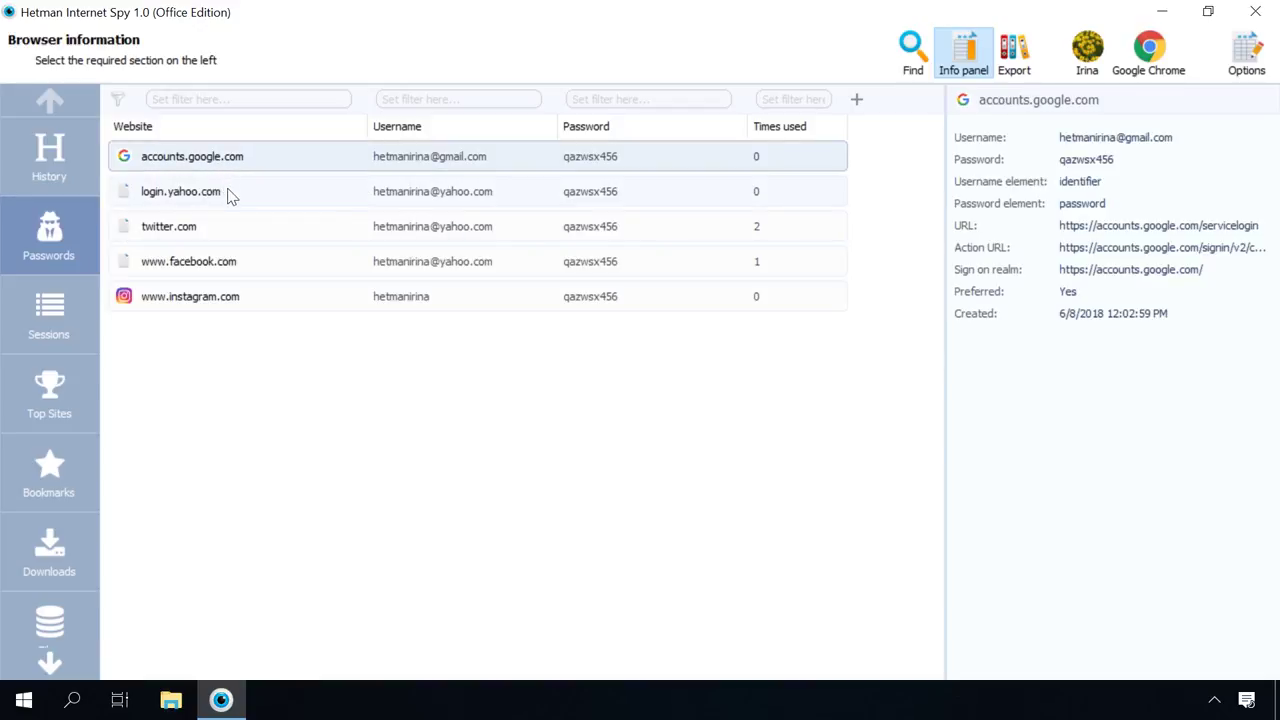
pyautogui.click(228, 195)
pyautogui.click(235, 235)
pyautogui.click(240, 262)
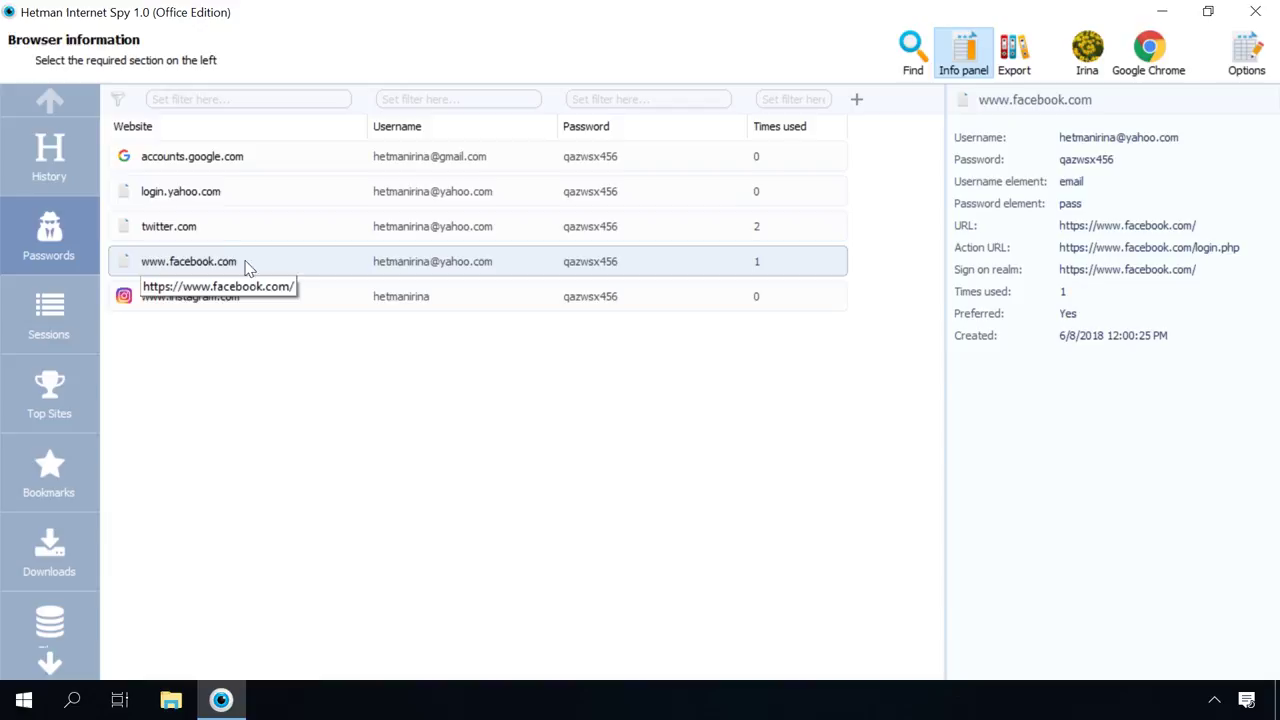
pyautogui.click(303, 301)
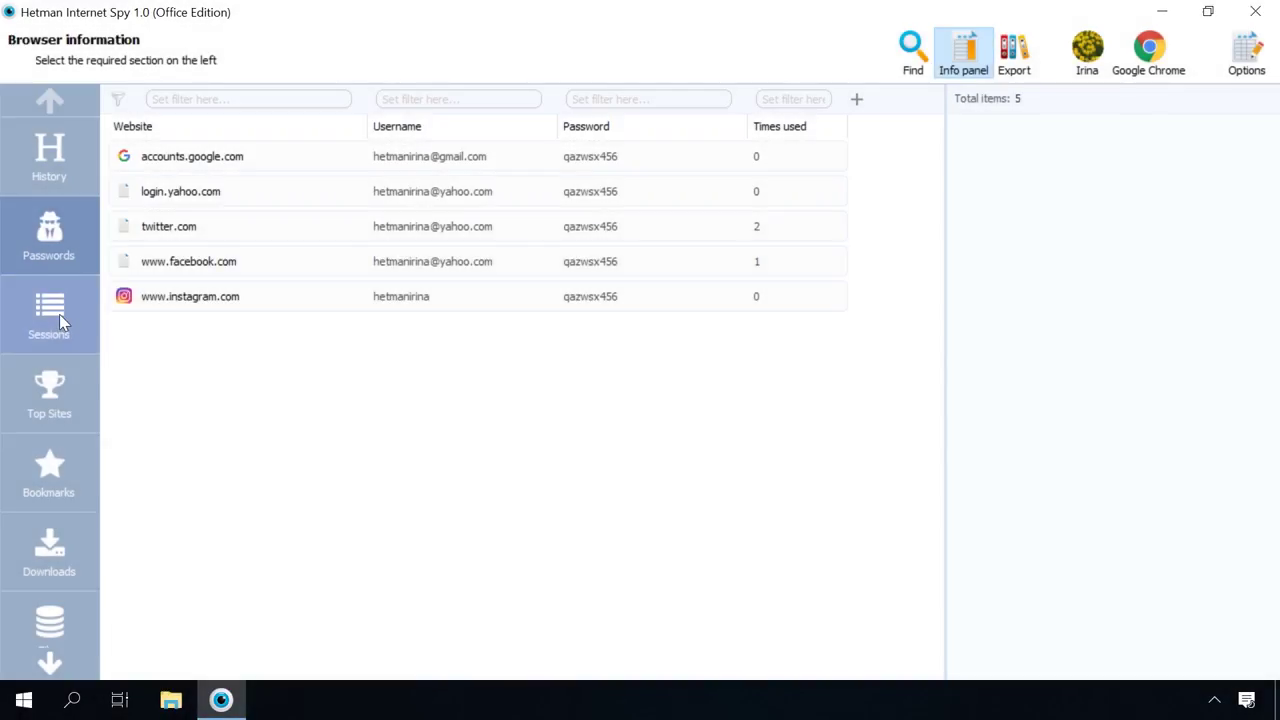
# - Scroll through the 57 closed-session pages, then show the 10 Top Sites
pyautogui.click(59, 314)
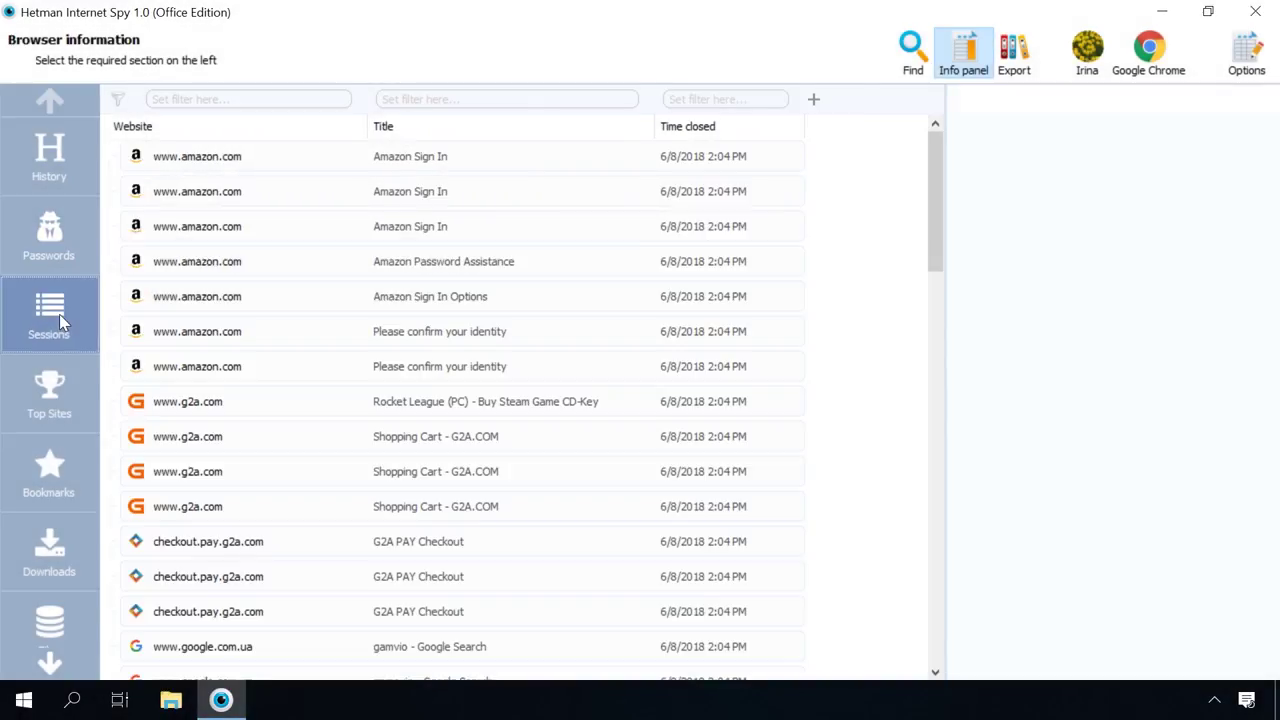
pyautogui.scroll(-4, 348, 192)
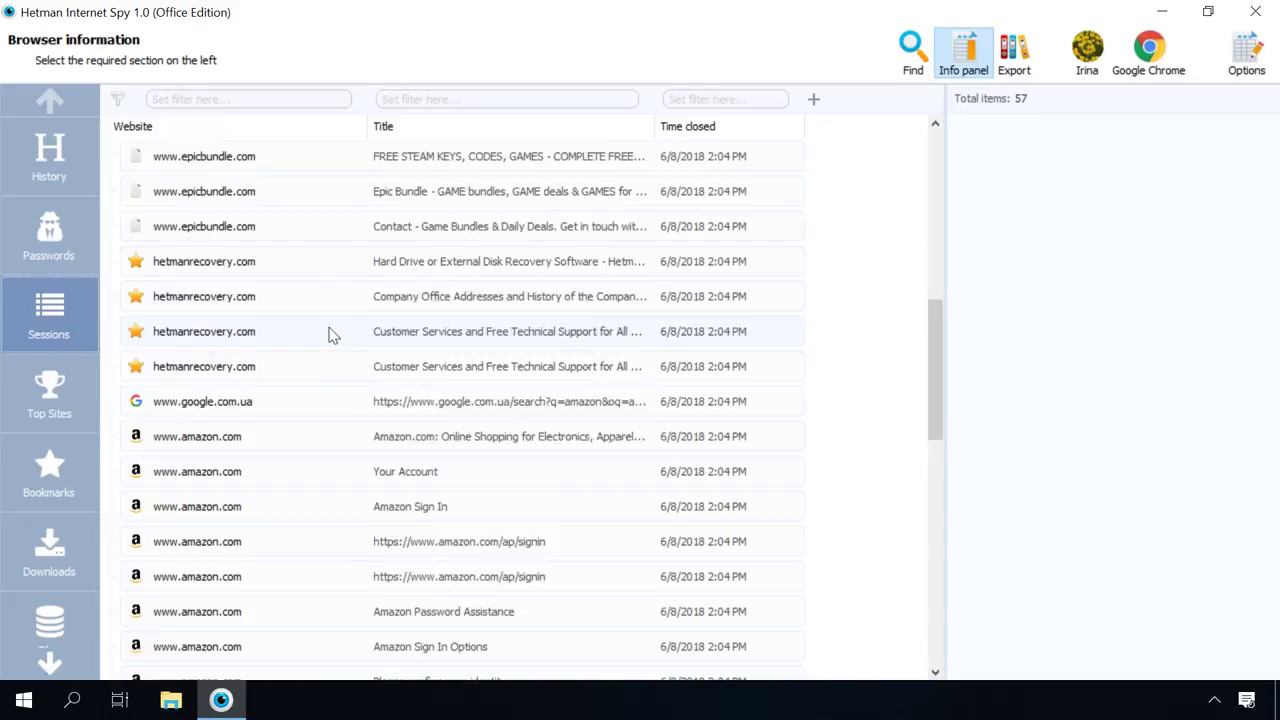
pyautogui.scroll(-1, 330, 345)
pyautogui.scroll(7, 324, 363)
pyautogui.click(49, 392)
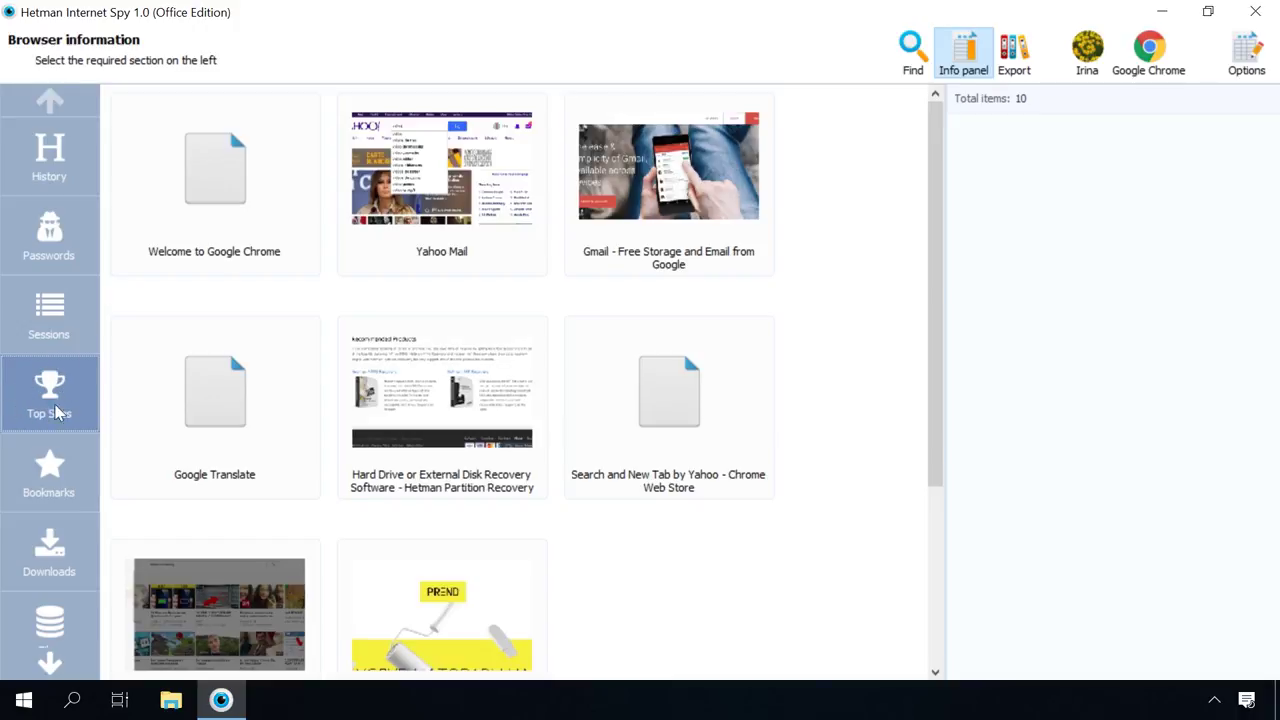
# - Browse the Bookmarks bar, Mobile bookmarks and Other bookmarks folders
pyautogui.click(50, 470)
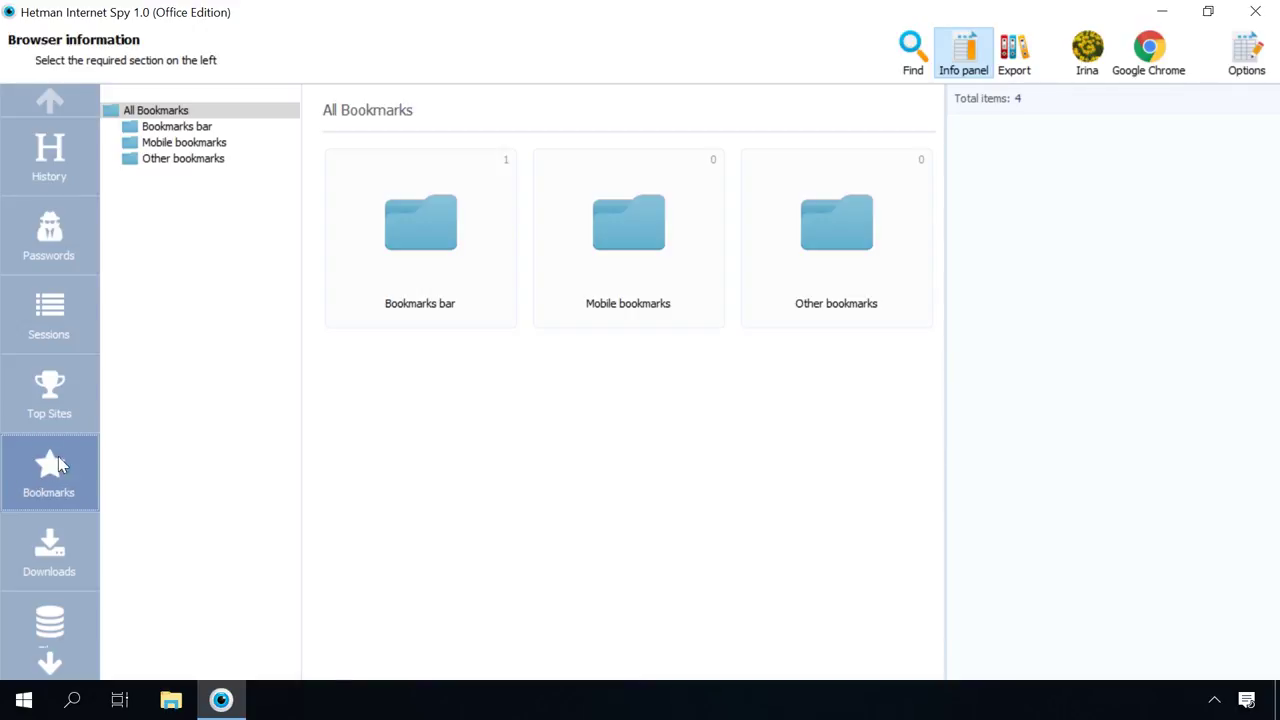
pyautogui.click(193, 128)
pyautogui.click(196, 146)
pyautogui.click(198, 164)
pyautogui.click(200, 127)
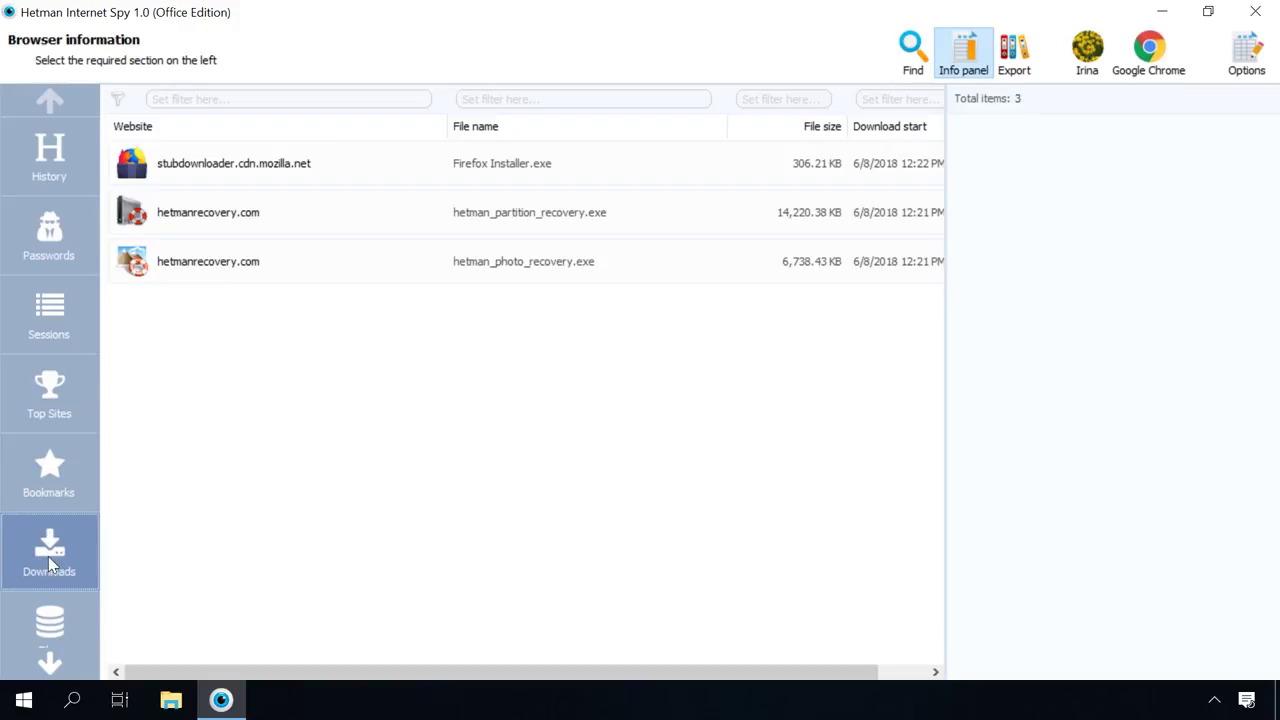
# - Inspect the stubdownloader.cdn.mozilla.net, hetman_partition_recovery.exe and hetman_photo_recovery.exe downloads
pyautogui.click(385, 177)
pyautogui.click(384, 220)
pyautogui.click(378, 268)
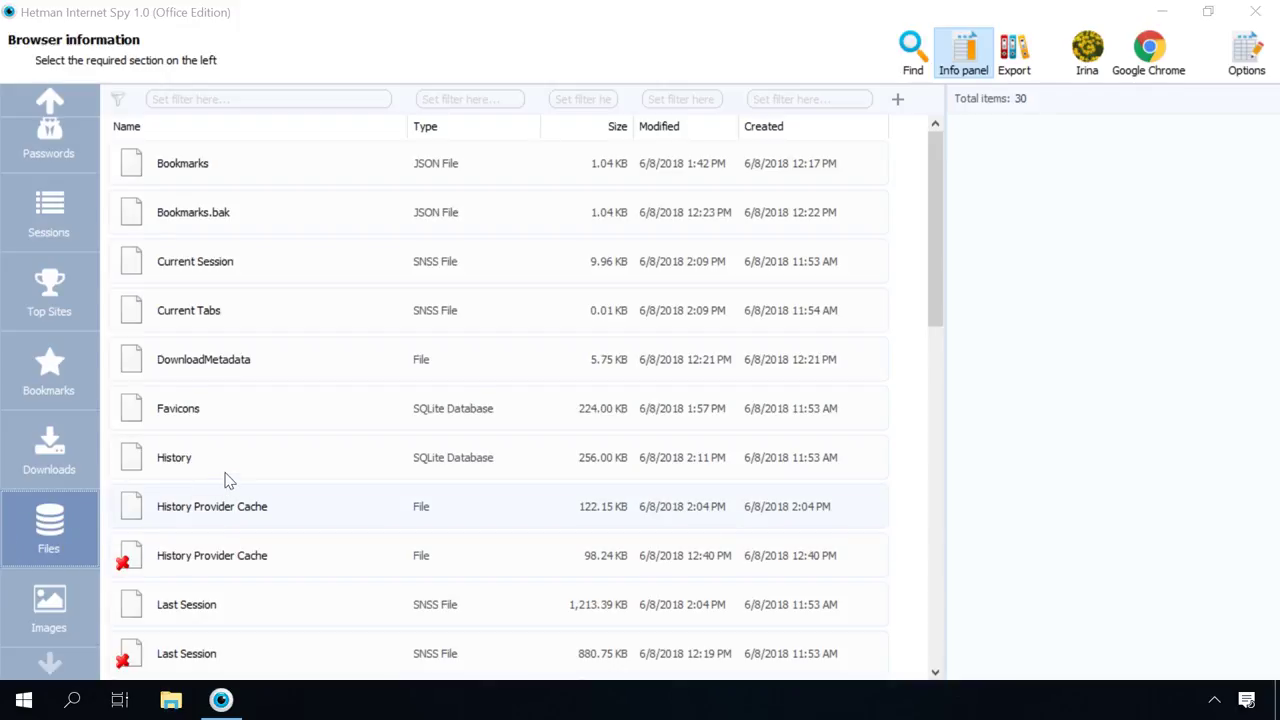
# - Preview the History database's urls, visits and keyword_search_terms tables, then show the 757 images
pyautogui.click(229, 462)
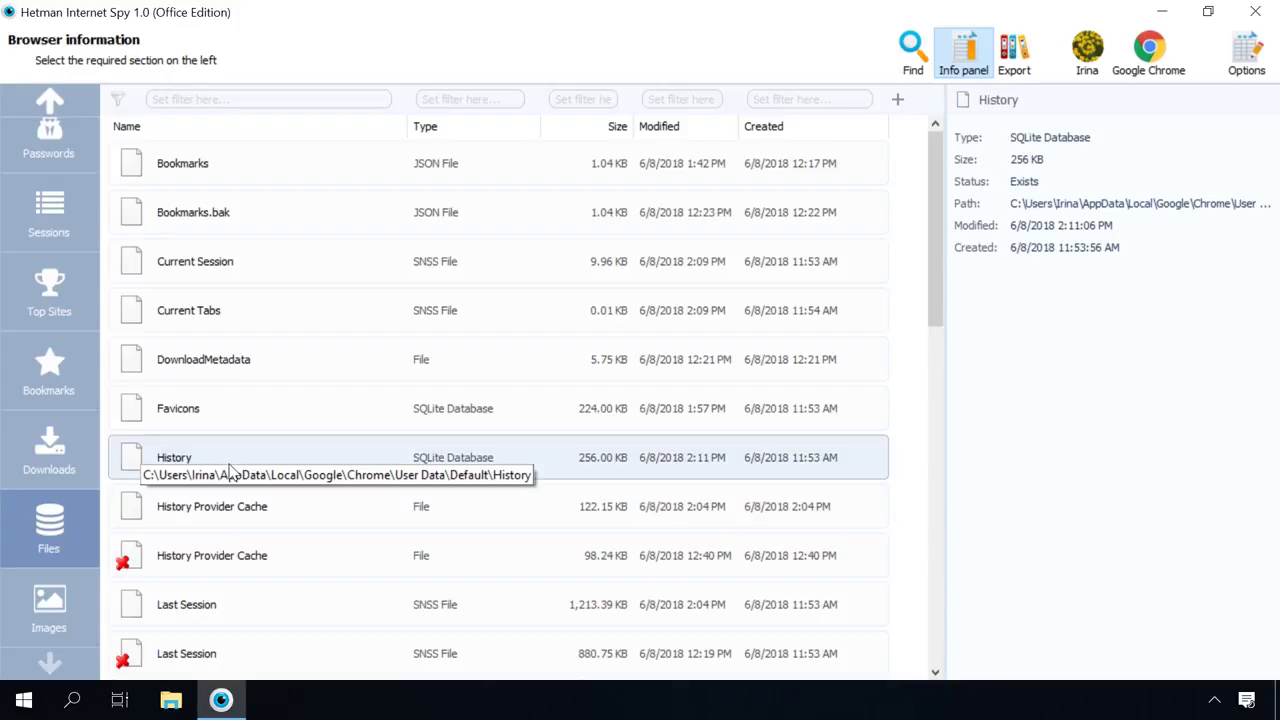
pyautogui.doubleClick(176, 459)
pyautogui.click(150, 170)
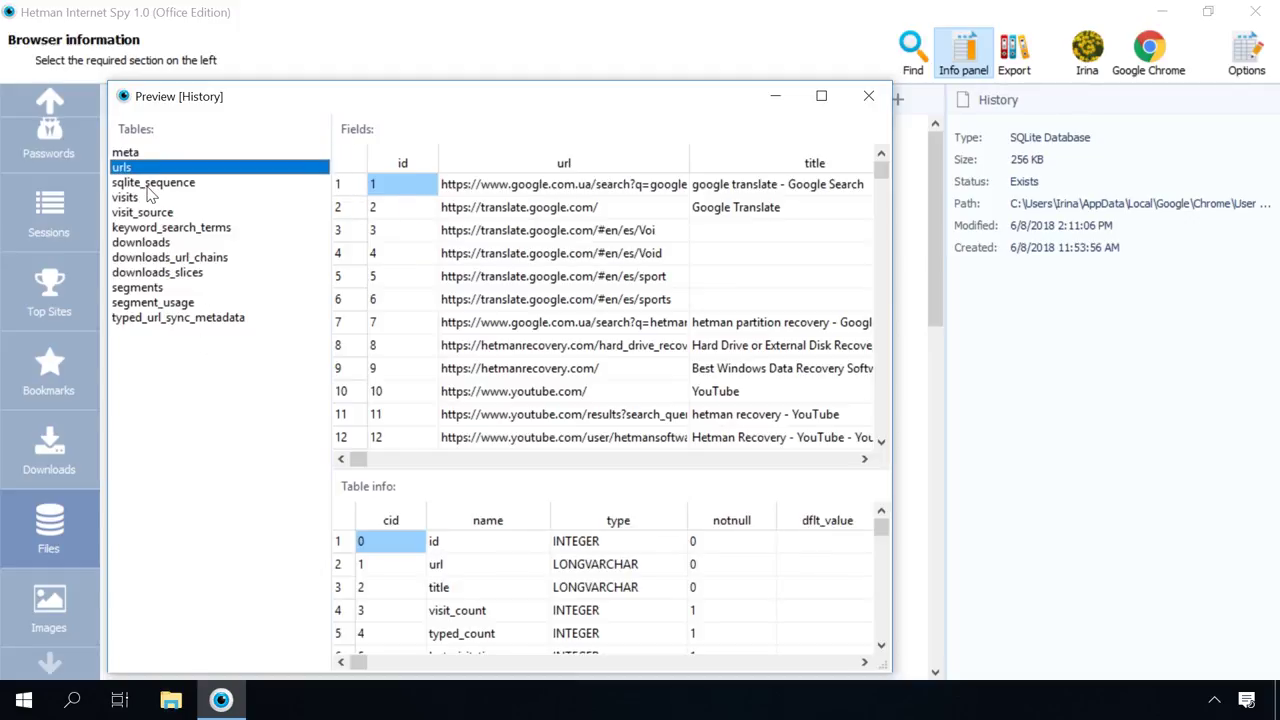
pyautogui.click(150, 184)
pyautogui.click(149, 198)
pyautogui.click(147, 214)
pyautogui.click(148, 228)
pyautogui.click(870, 97)
pyautogui.click(68, 630)
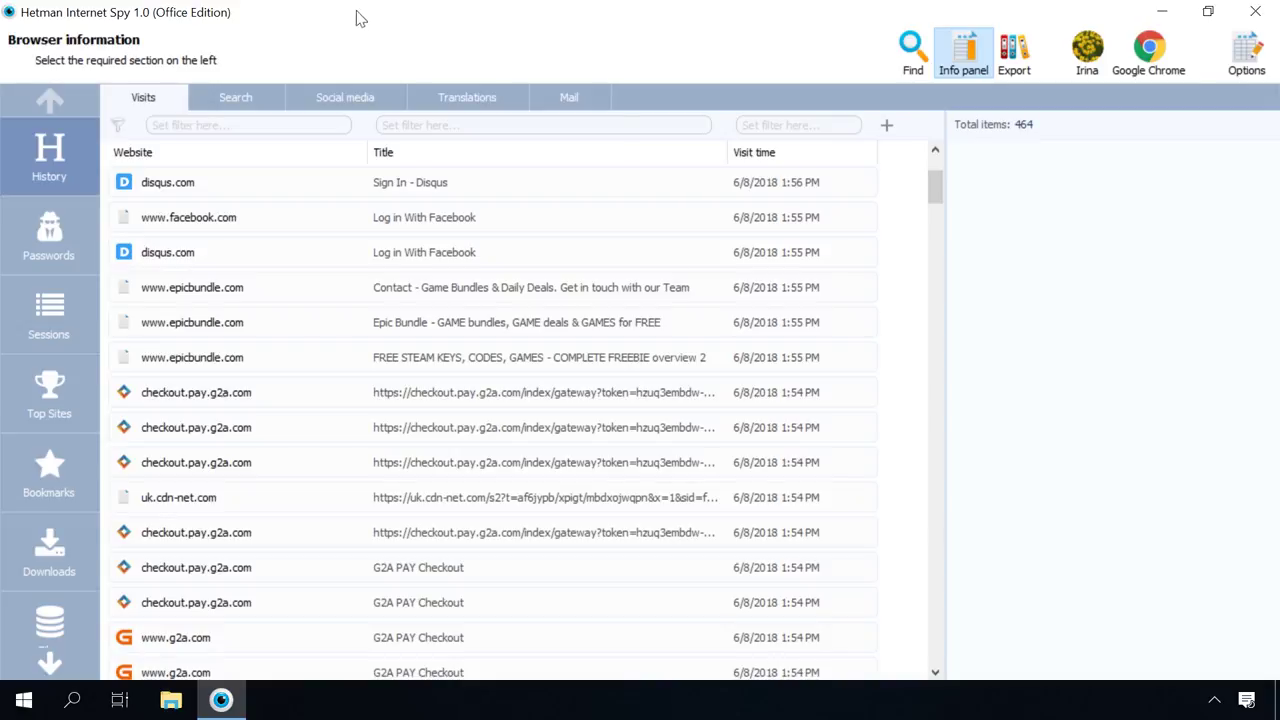
# - Export all sections, saving the report as 'name' in the Downloads folder
pyautogui.click(1014, 58)
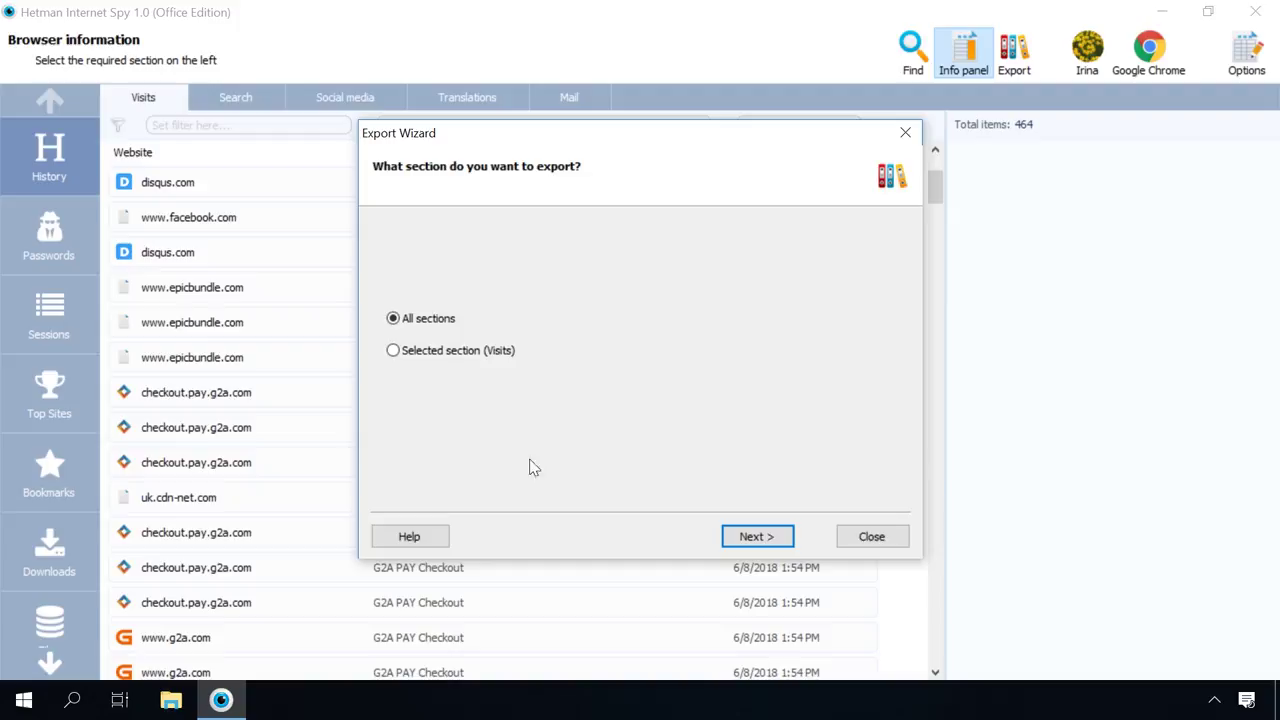
pyautogui.click(745, 541)
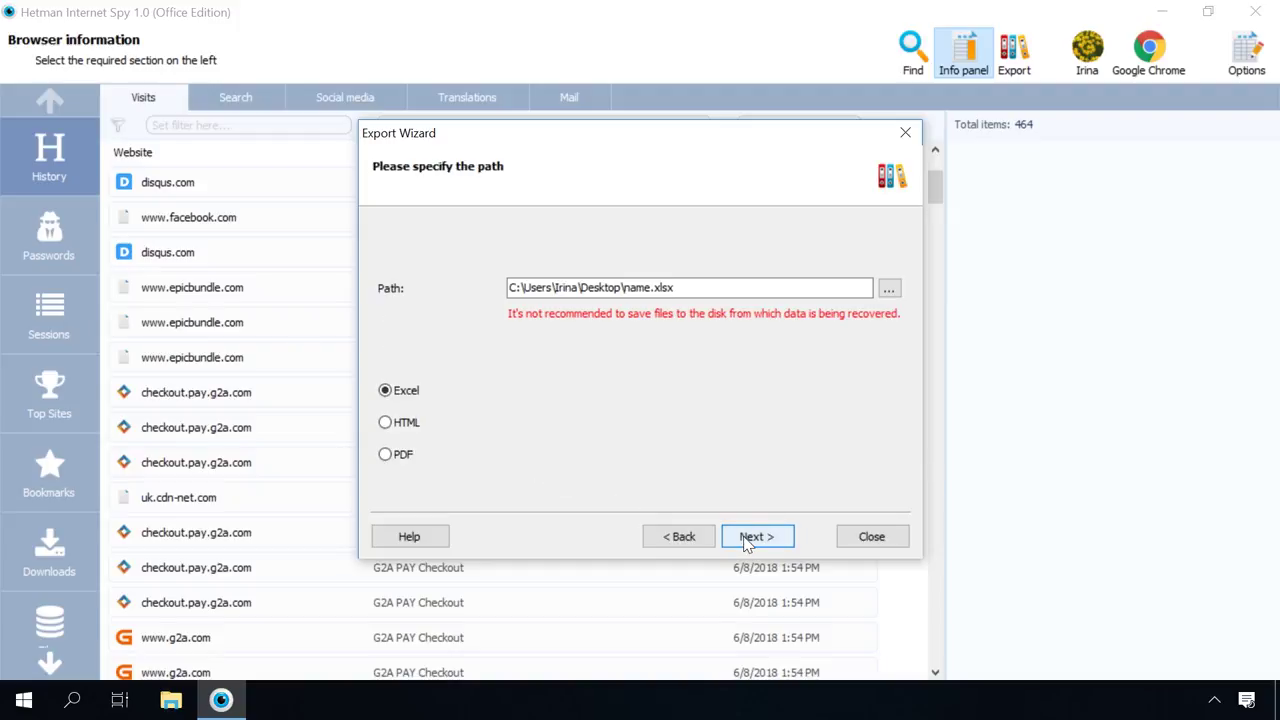
pyautogui.click(889, 288)
pyautogui.click(635, 358)
pyautogui.scroll(-1, 707, 355)
pyautogui.scroll(1, 700, 355)
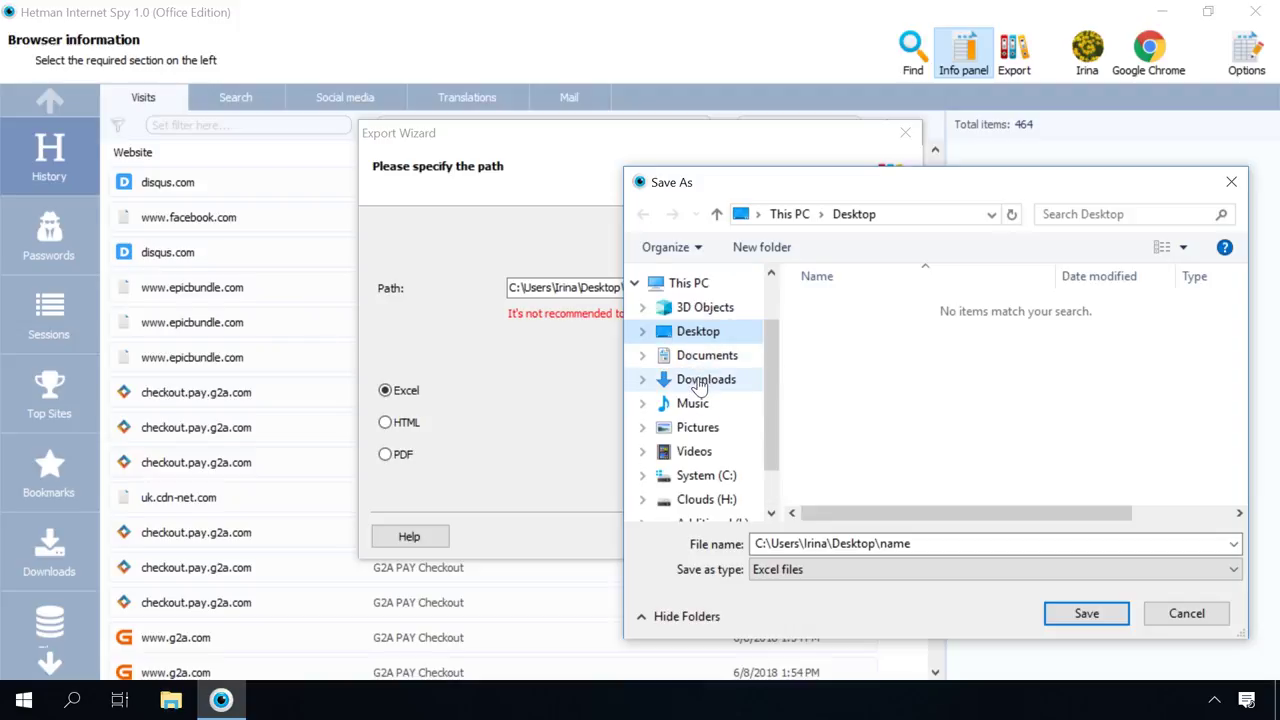
pyautogui.click(700, 384)
pyautogui.doubleClick(910, 548)
pyautogui.click(1087, 614)
# - Choose Excel as the export format and run the export
pyautogui.click(402, 393)
pyautogui.click(401, 420)
pyautogui.click(403, 455)
pyautogui.click(407, 396)
pyautogui.click(763, 542)
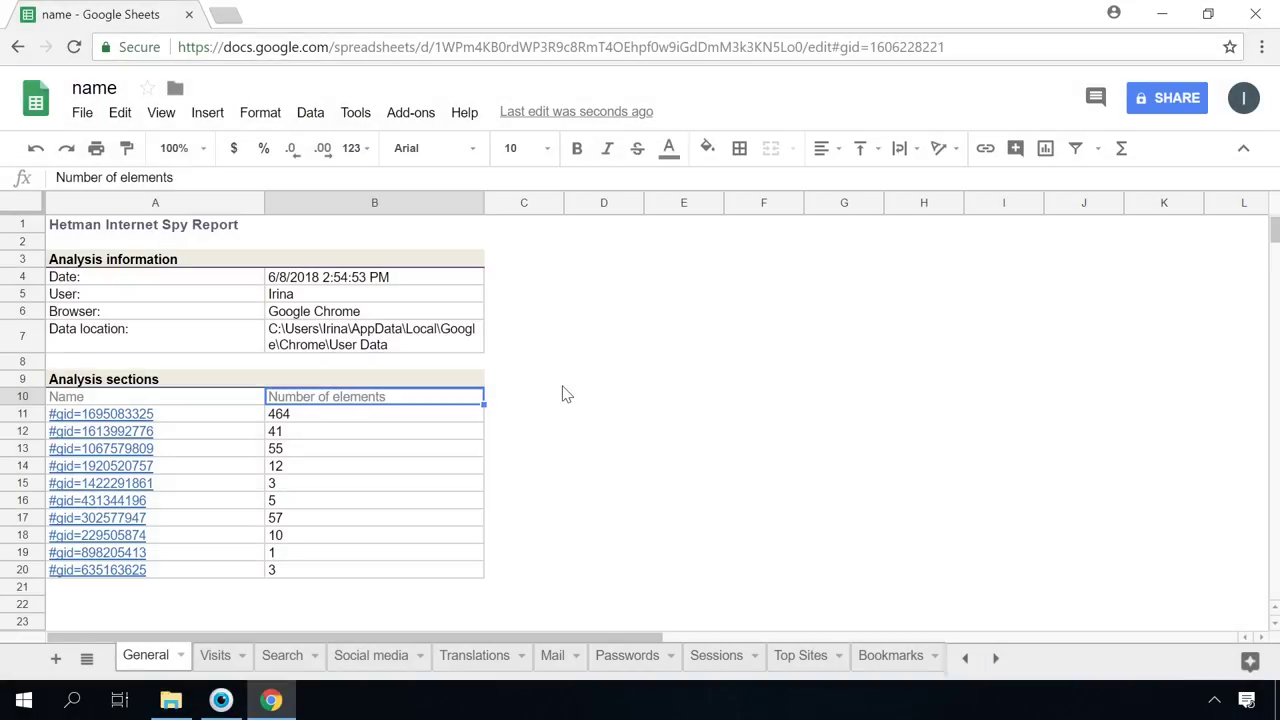
# - Check the Visits, Search, Social media, Translations and Mail sheets
pyautogui.click(218, 660)
pyautogui.click(283, 662)
pyautogui.click(355, 662)
pyautogui.click(472, 662)
pyautogui.click(553, 662)
# - Check the Passwords, Sessions, Top Sites, Bookmarks and Downloads sheets, then choose another browser
pyautogui.click(612, 660)
pyautogui.click(726, 662)
pyautogui.click(816, 658)
pyautogui.click(885, 662)
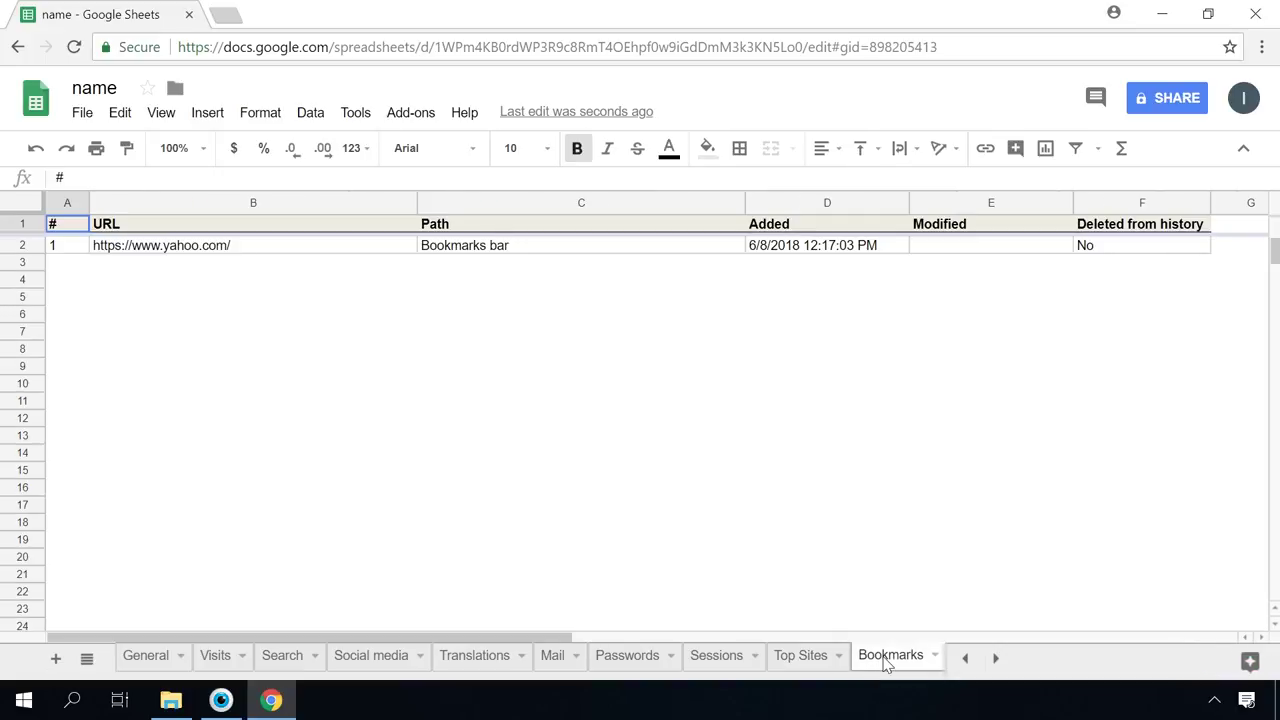
pyautogui.click(995, 659)
pyautogui.click(900, 660)
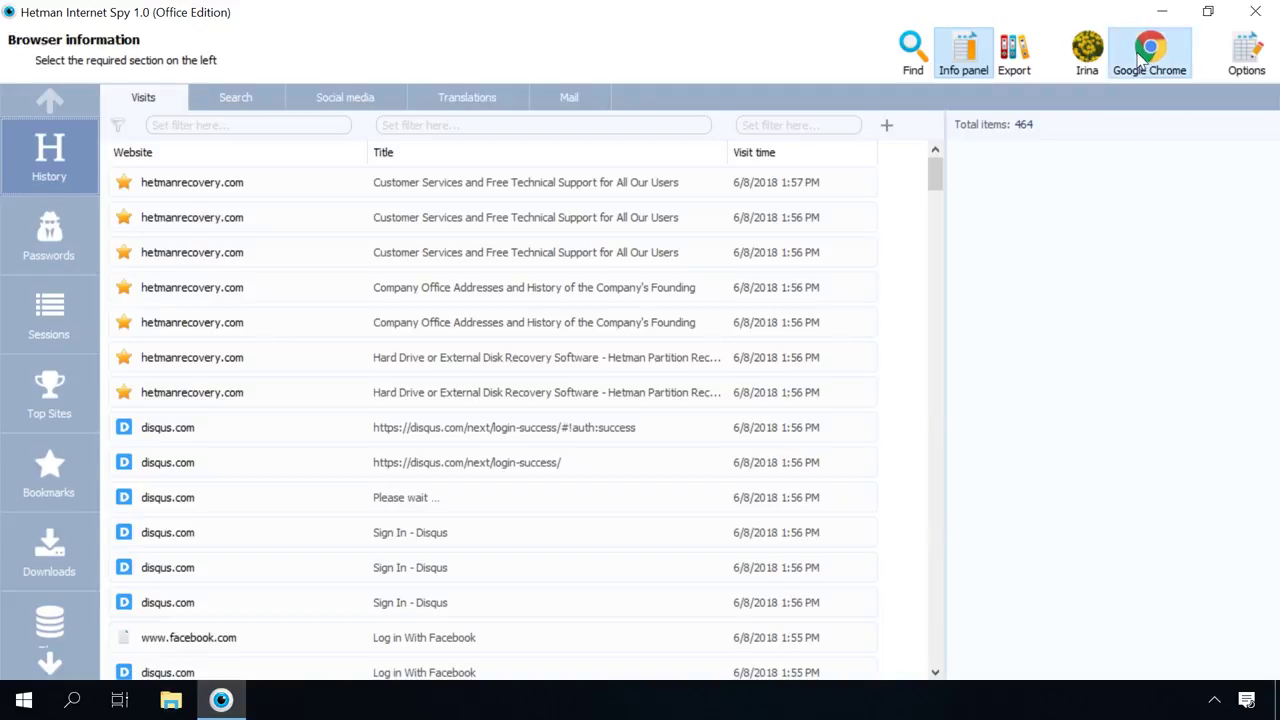
pyautogui.click(1138, 58)
pyautogui.click(1147, 95)
# - Switch the analysis to Microsoft Edge, then to another user's profile
pyautogui.click(596, 163)
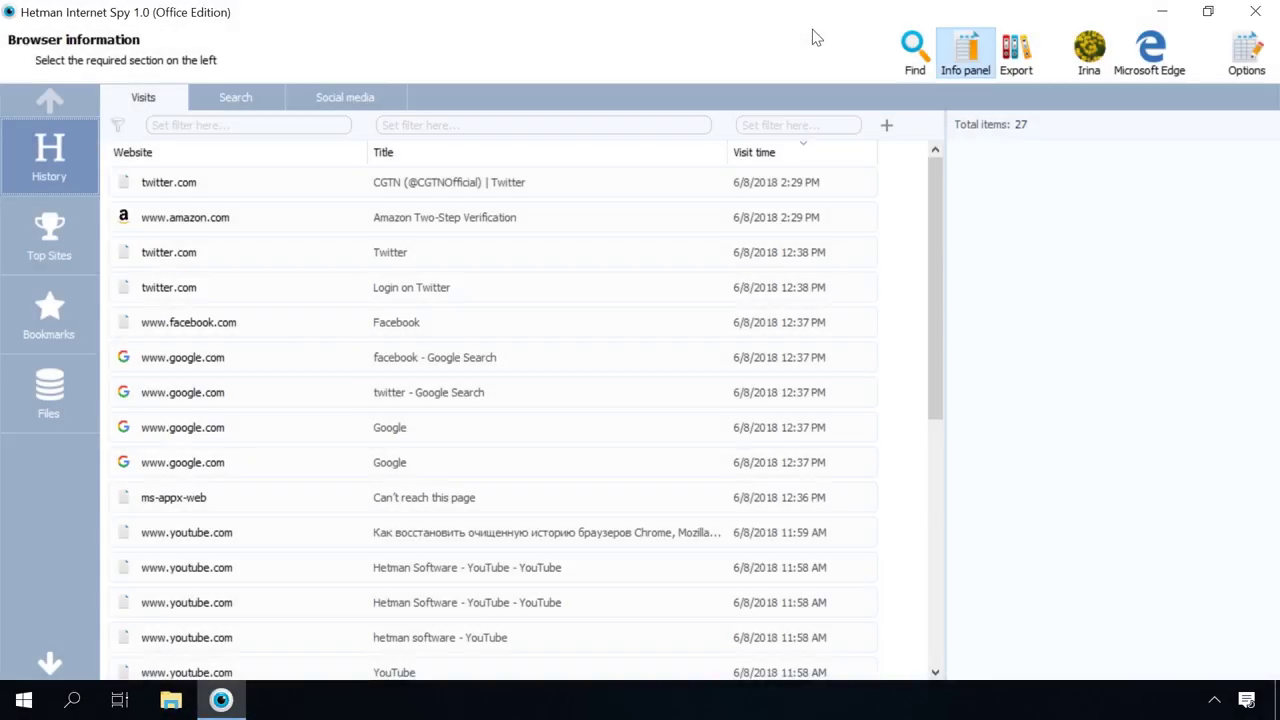
pyautogui.click(1091, 56)
pyautogui.click(1108, 95)
pyautogui.click(615, 182)
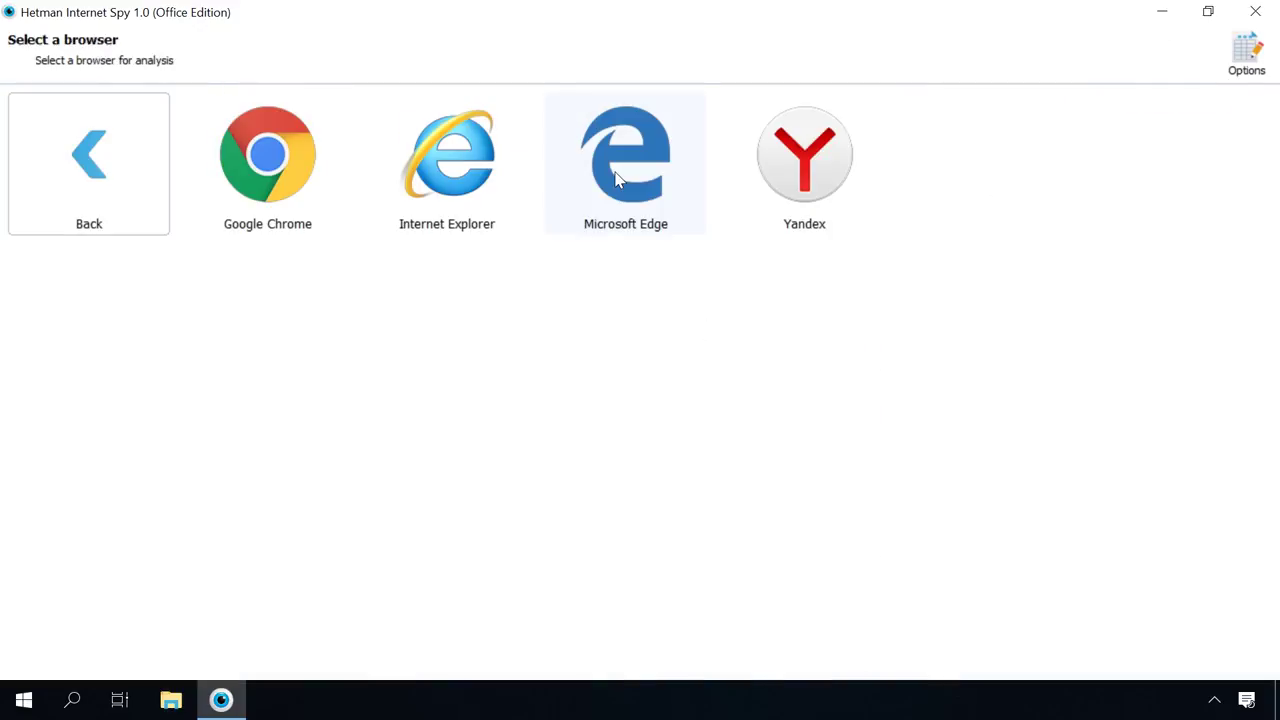